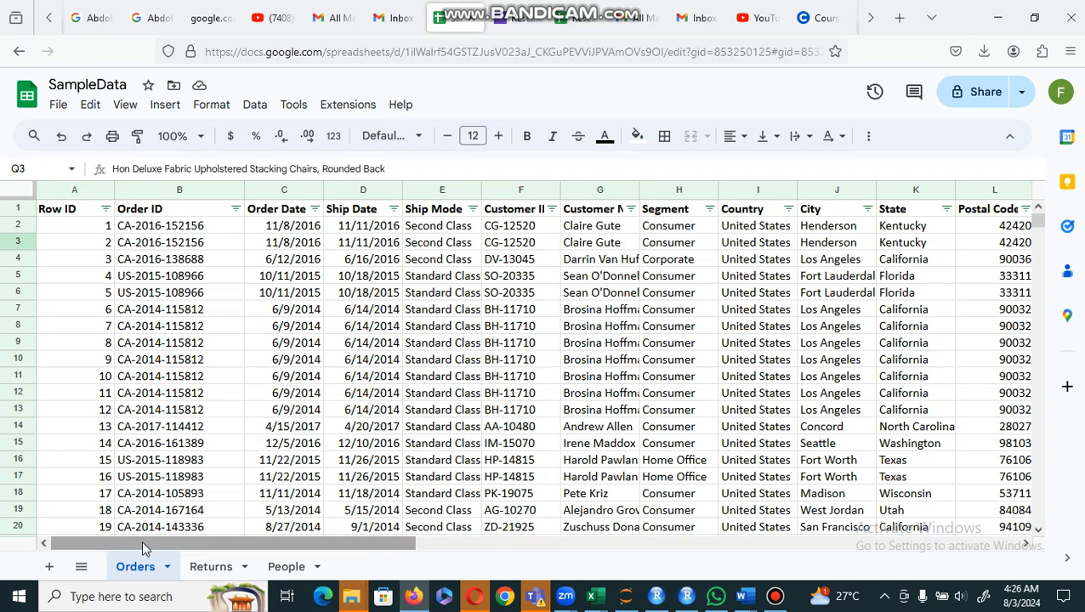
- Review the contents of the Orders, Returns and People sheets
{"action": "left_click", "coordinate": [211, 566]}
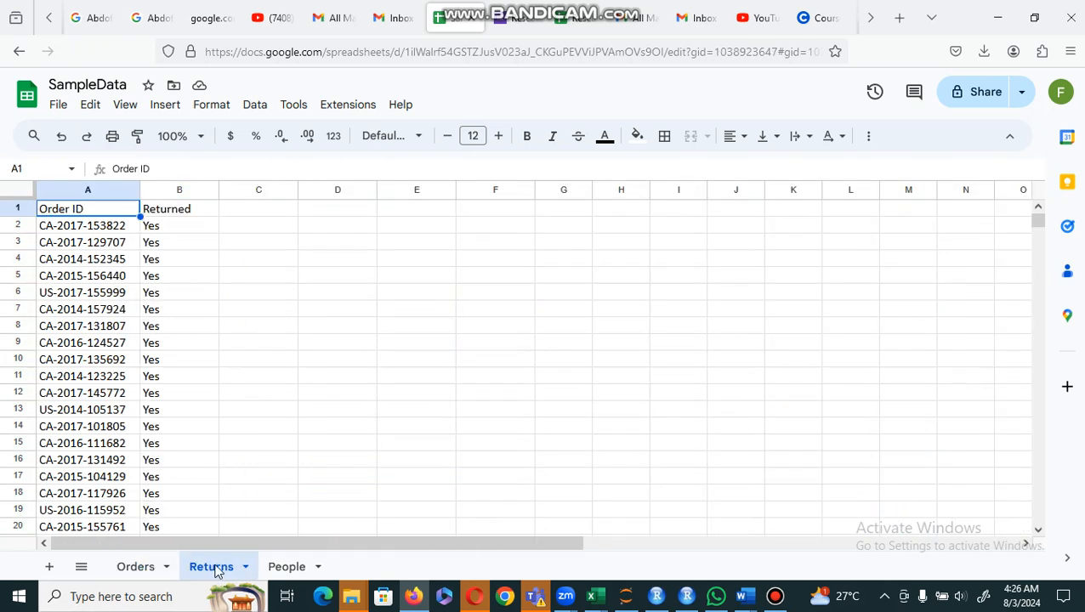
{"action": "left_click", "coordinate": [286, 568]}
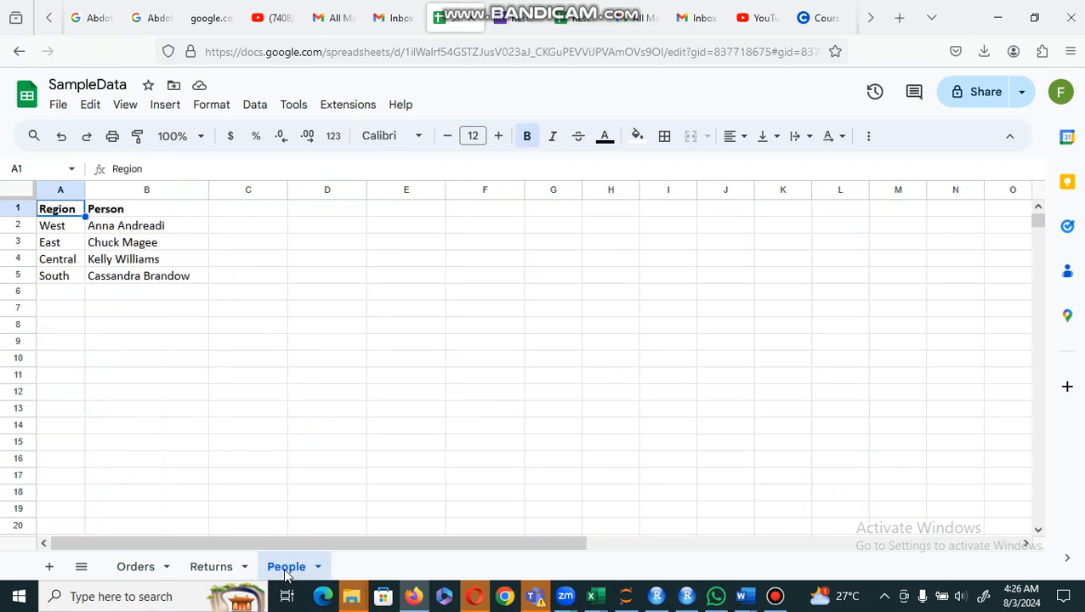
{"action": "left_click", "coordinate": [136, 567]}
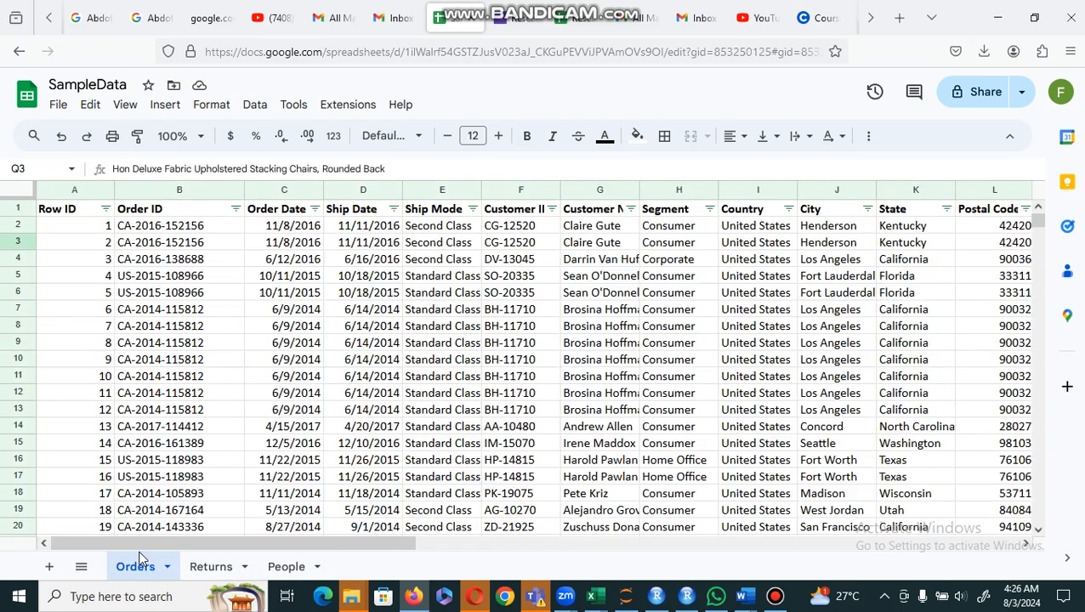
{"action": "left_click", "coordinate": [210, 567]}
{"action": "left_click", "coordinate": [285, 566]}
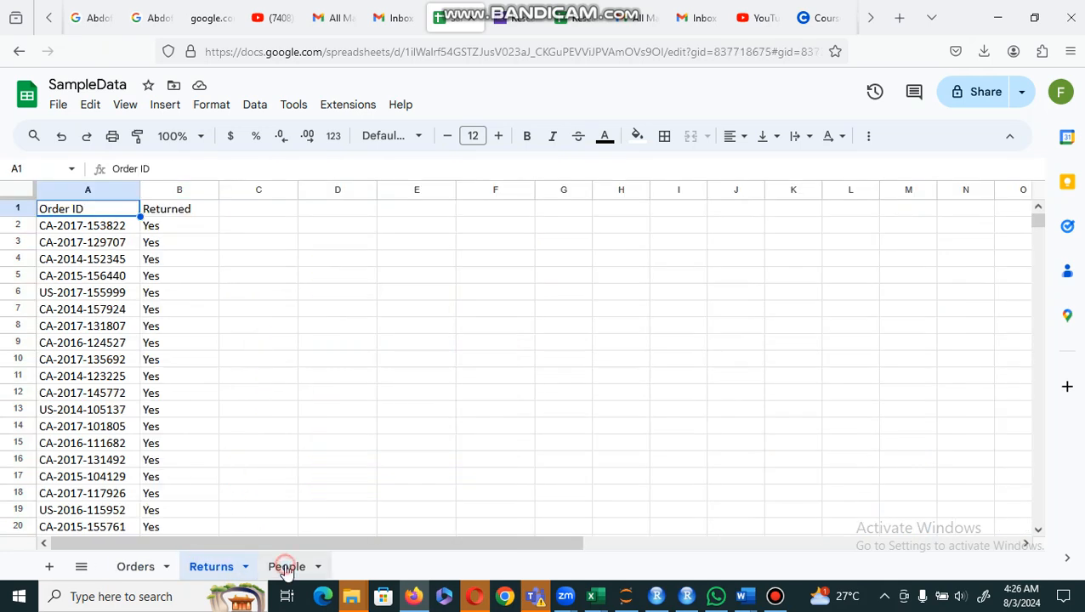
{"action": "left_click", "coordinate": [132, 568]}
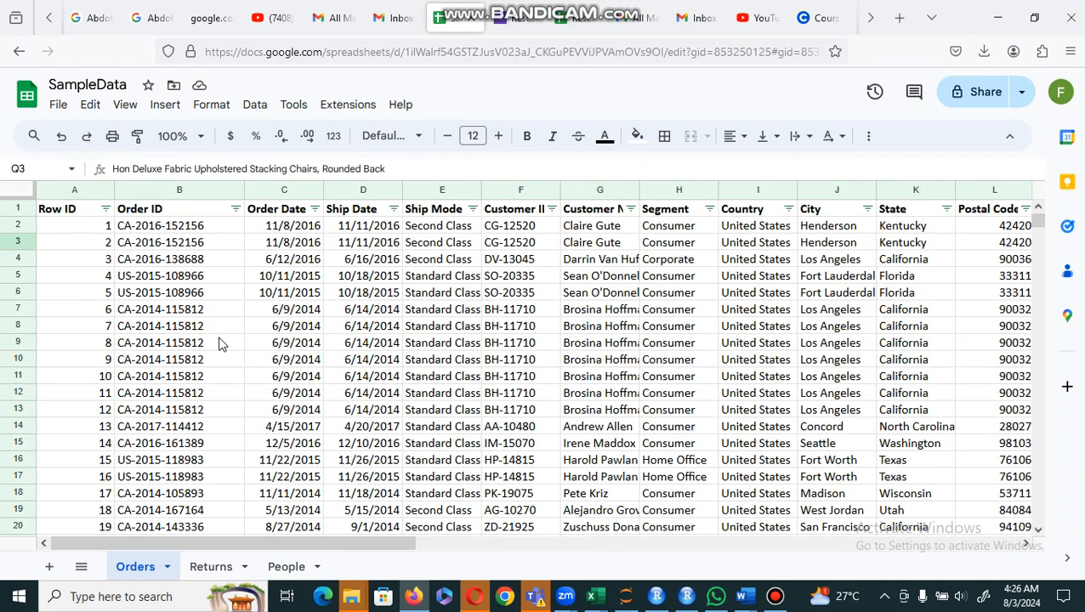
{"action": "left_click", "coordinate": [215, 568]}
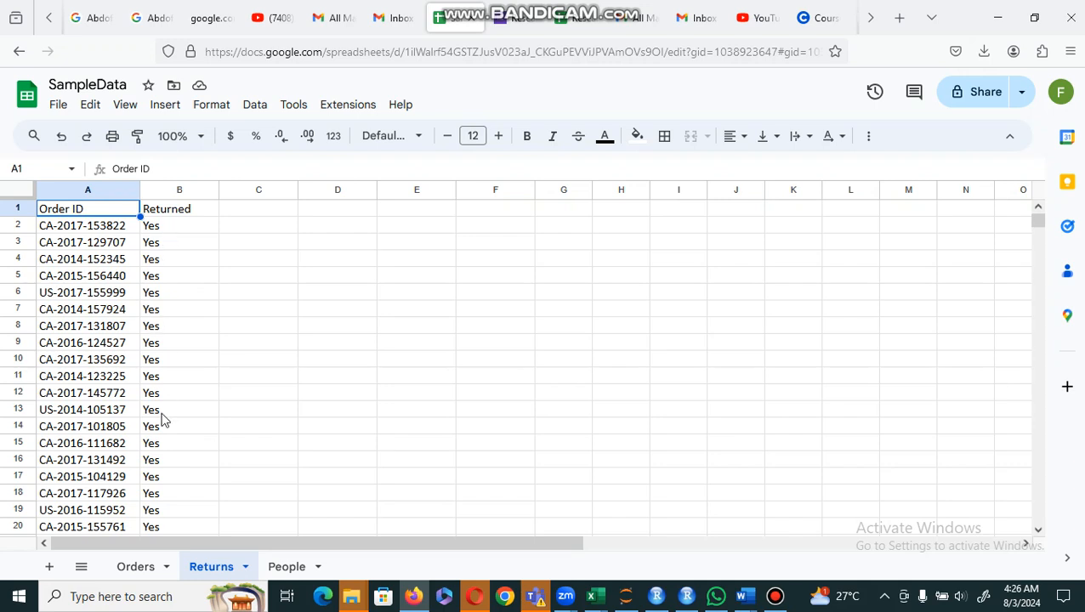
{"action": "left_click", "coordinate": [284, 568]}
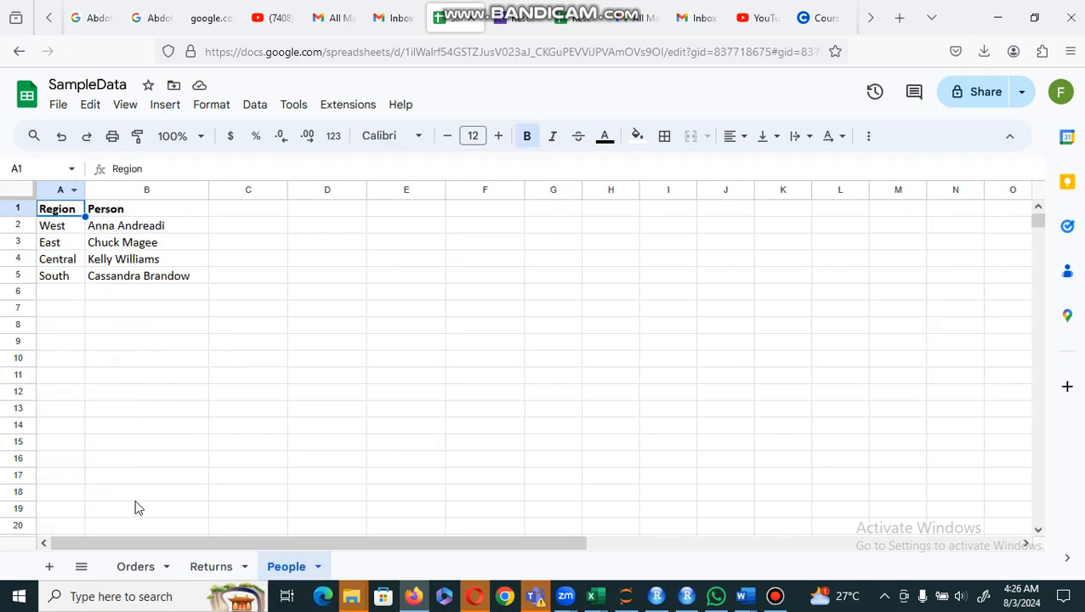
{"action": "left_click", "coordinate": [126, 570]}
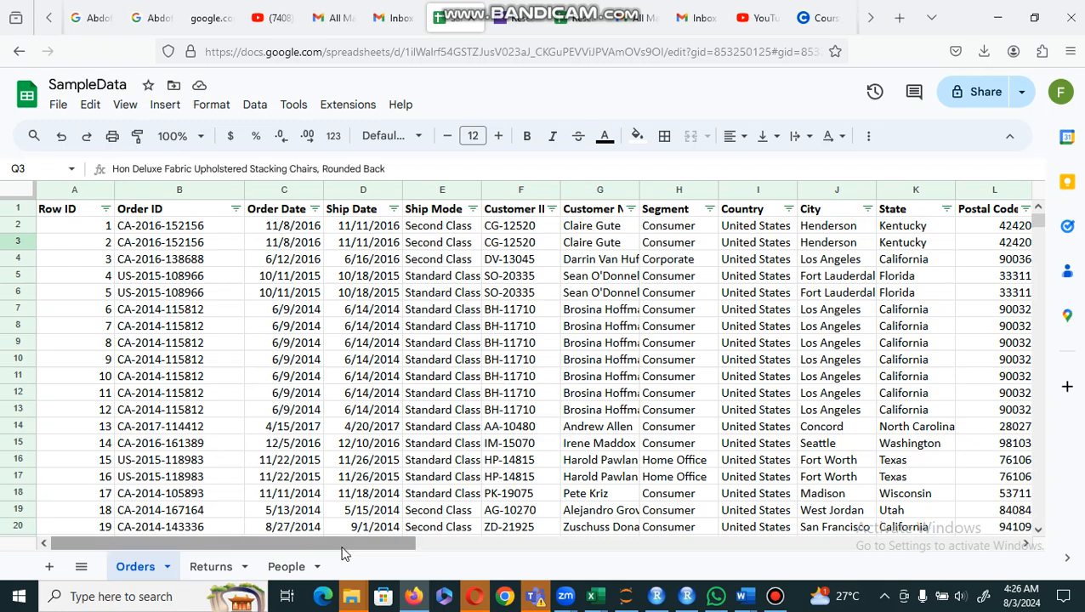
- Insert three blank columns to the right of the Profit column on the Orders sheet
{"action": "left_click_drag", "start_coordinate": [337, 547], "coordinate": [985, 432]}
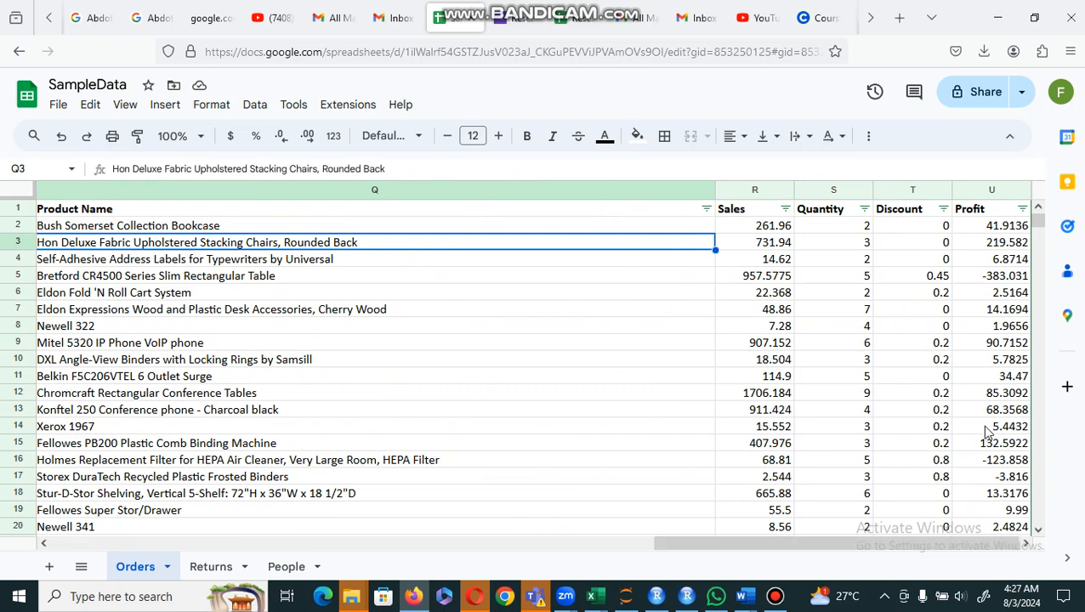
{"action": "left_click", "coordinate": [990, 189]}
{"action": "right_click", "coordinate": [990, 189]}
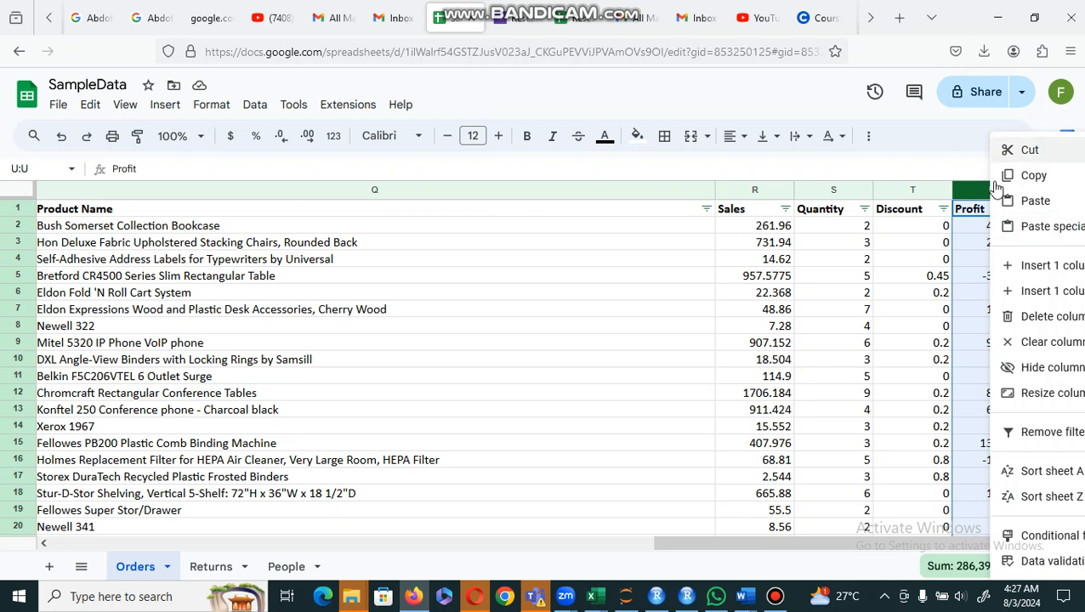
{"action": "left_click", "coordinate": [1041, 293]}
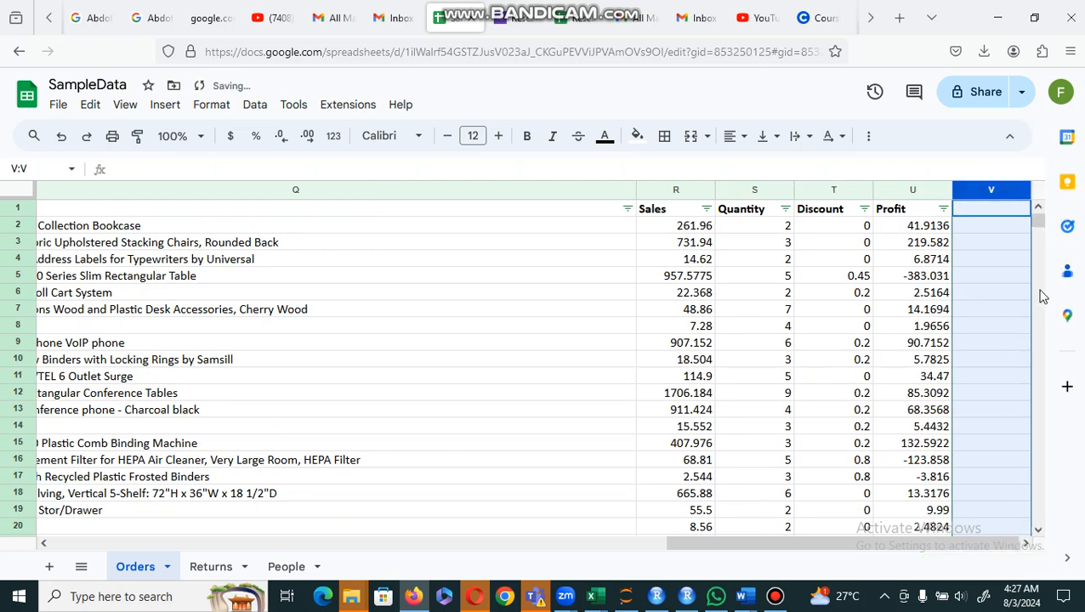
{"action": "right_click", "coordinate": [991, 192]}
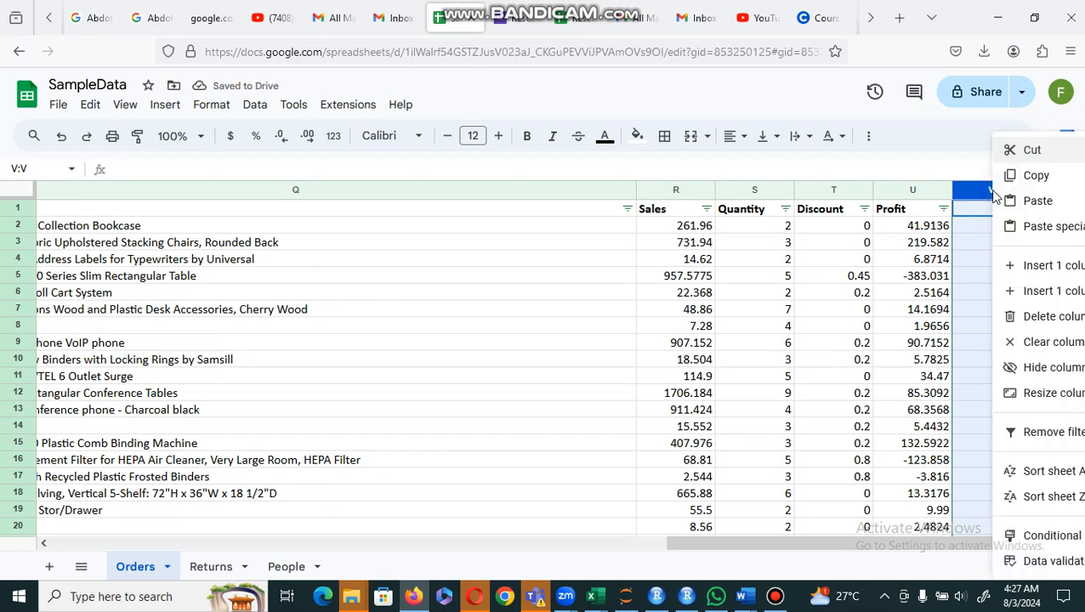
{"action": "left_click", "coordinate": [1037, 299]}
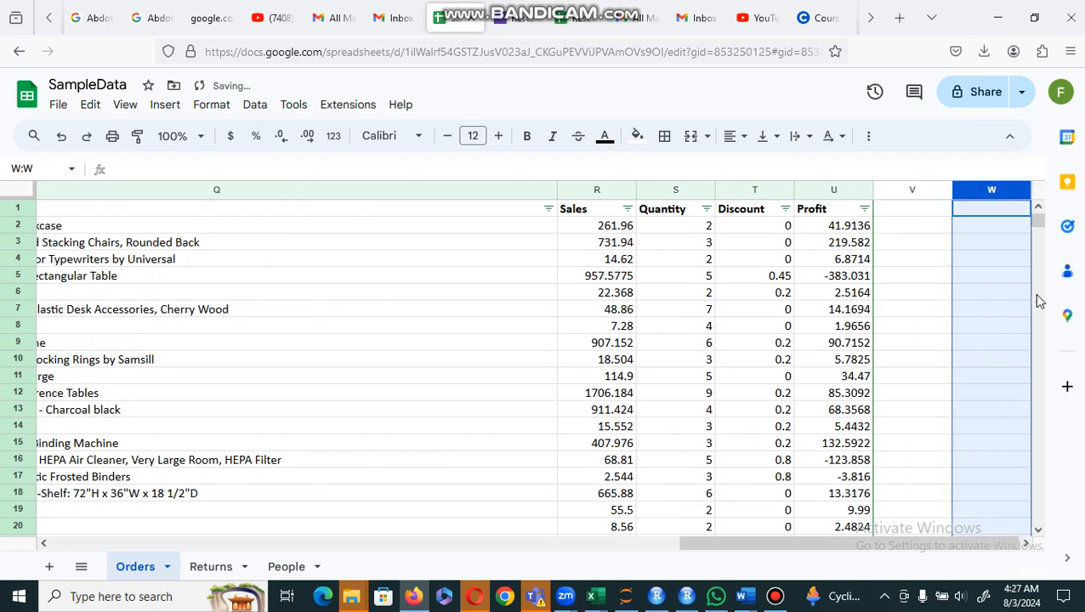
{"action": "left_click", "coordinate": [916, 189]}
{"action": "right_click", "coordinate": [915, 189]}
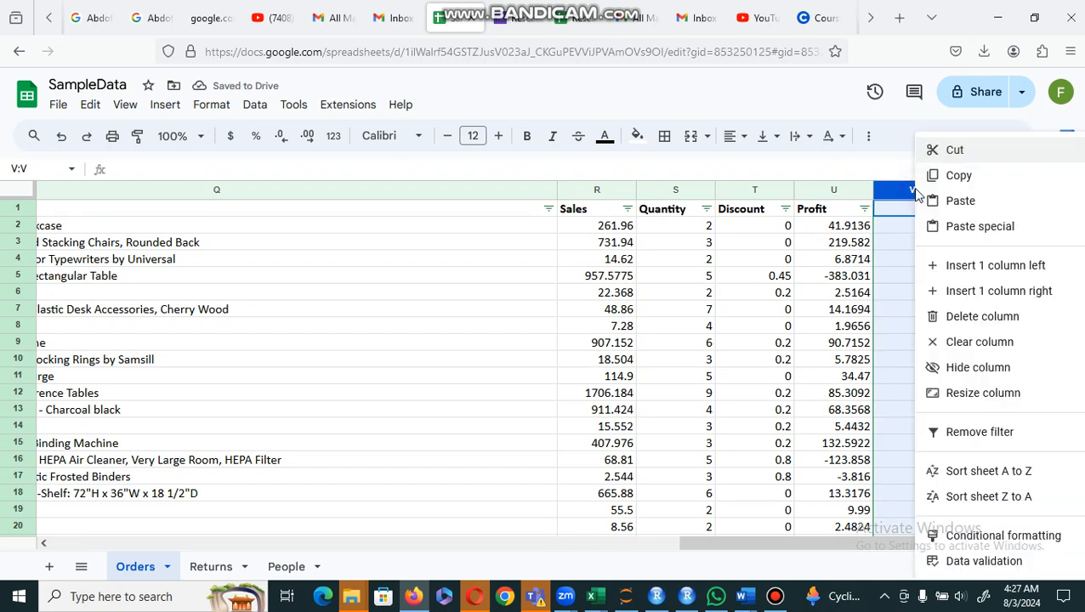
{"action": "left_click", "coordinate": [989, 291]}
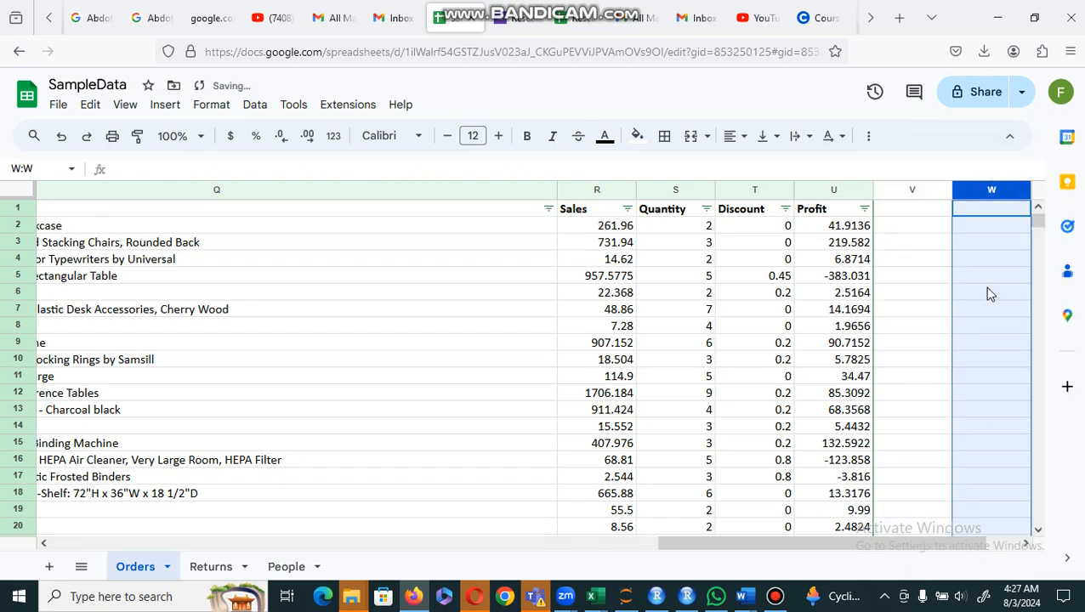
{"action": "left_click", "coordinate": [911, 191]}
{"action": "key", "text": "Right"}
{"action": "key", "text": "Right"}
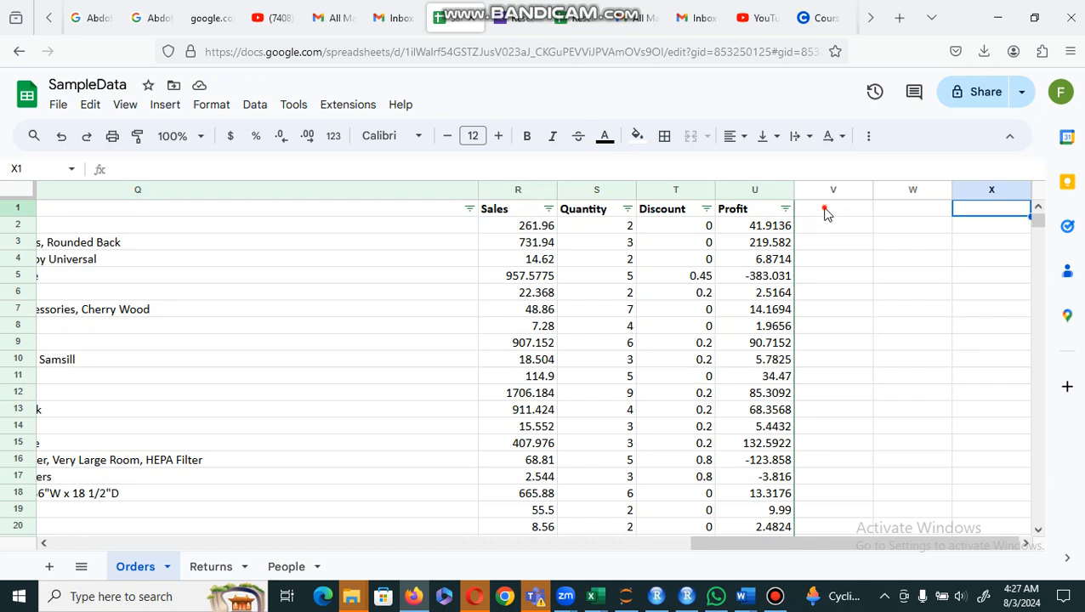
- Enter the header "Salesperson" in cell V1, beside the Profit column
{"action": "left_click", "coordinate": [826, 213]}
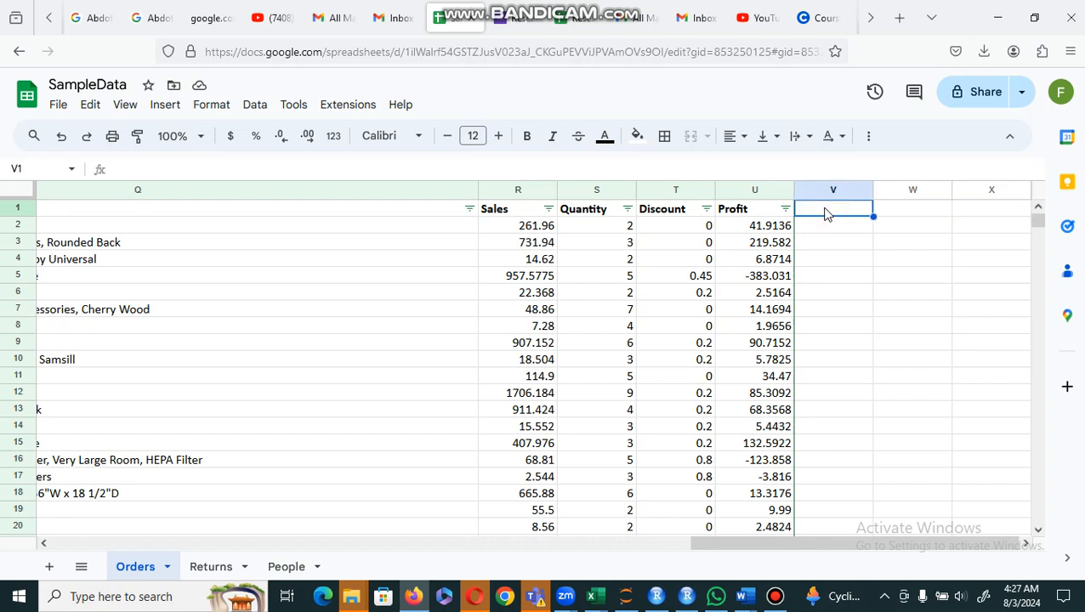
{"action": "type", "text": "Sla"}
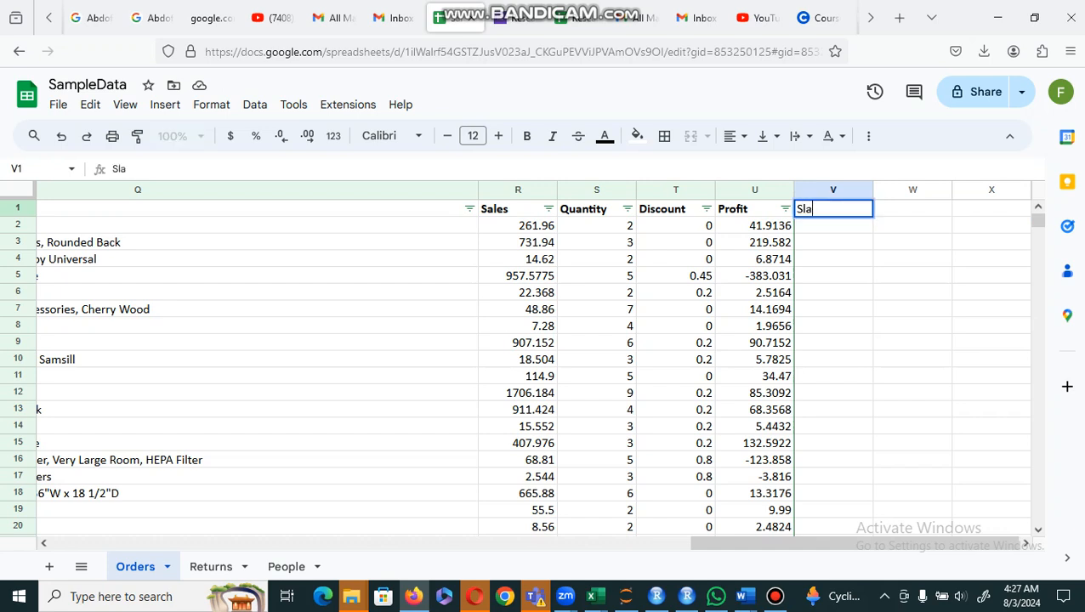
{"action": "key", "text": "BackSpace"}
{"action": "key", "text": "BackSpace"}
{"action": "type", "text": "alesperson"}
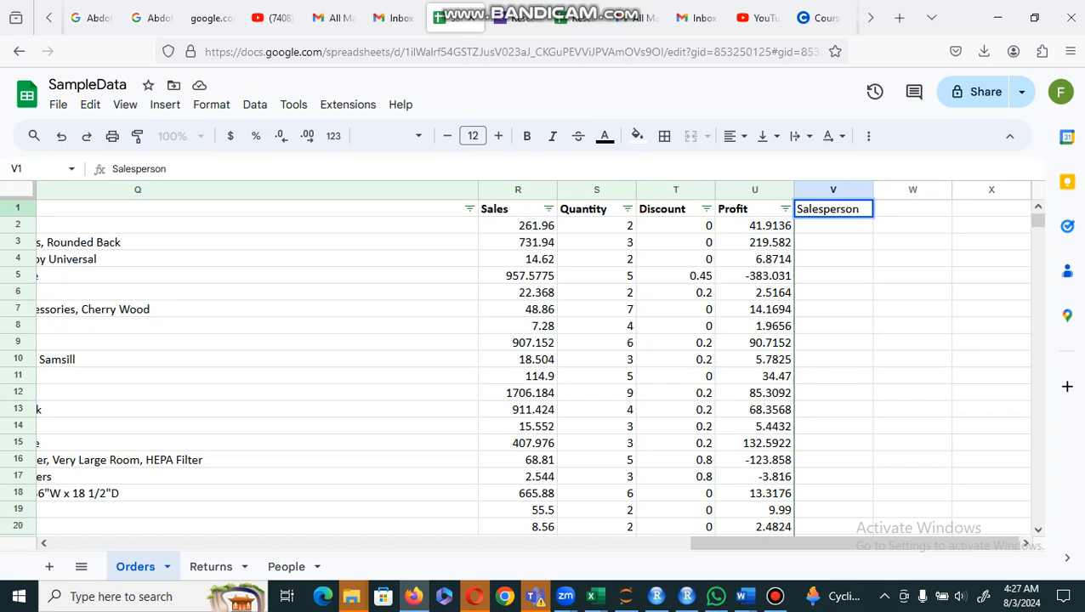
{"action": "key", "text": "Return"}
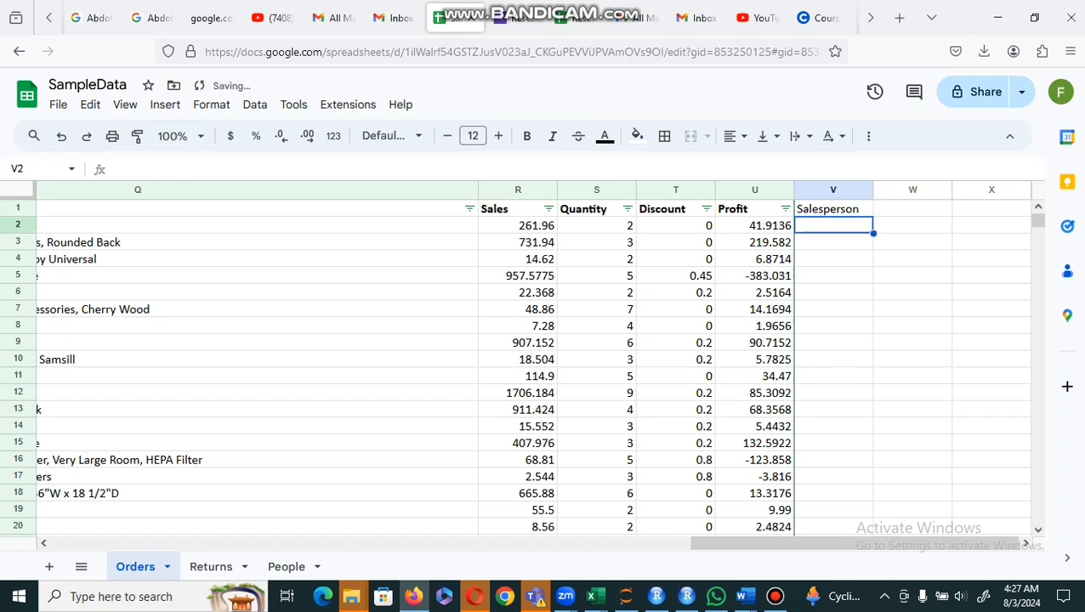
- Start a VLOOKUP formula in cell V2 with the Order ID in B2 as the search key
{"action": "type", "text": "=vloo"}
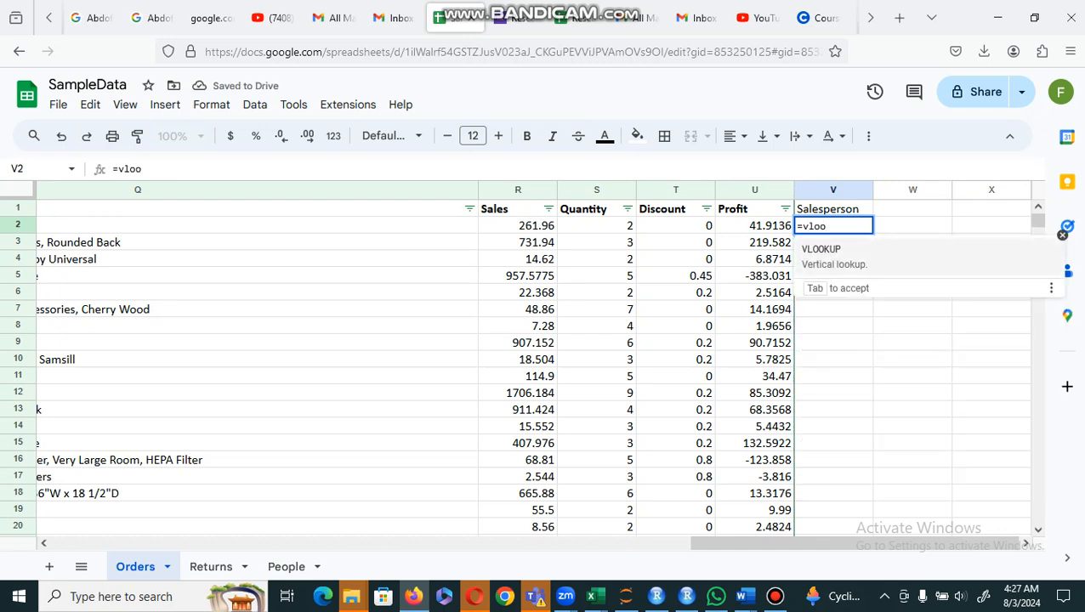
{"action": "left_click", "coordinate": [827, 250]}
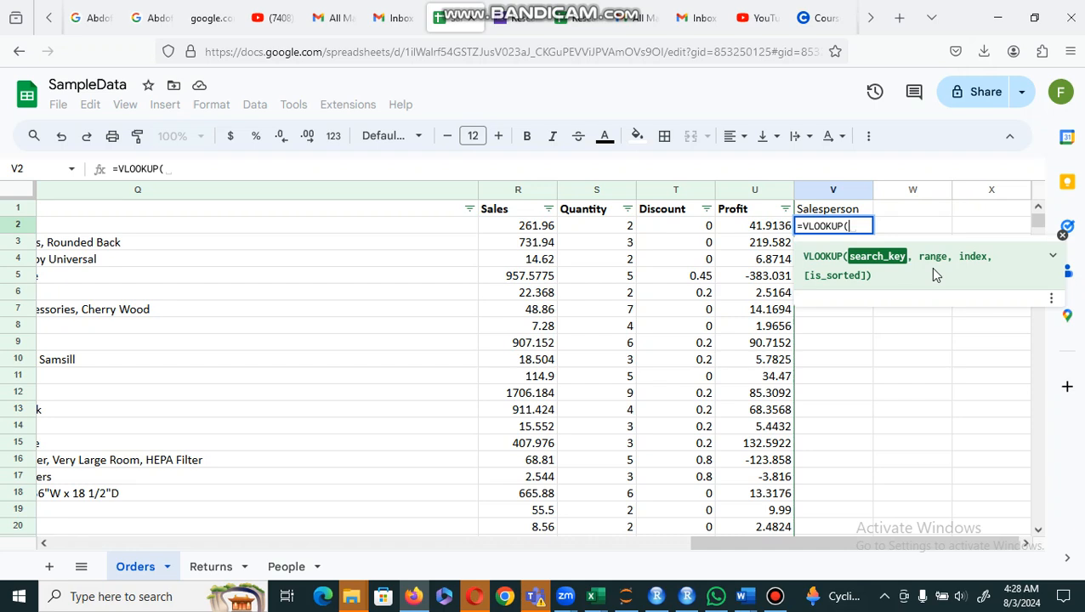
{"action": "left_click", "coordinate": [1051, 262]}
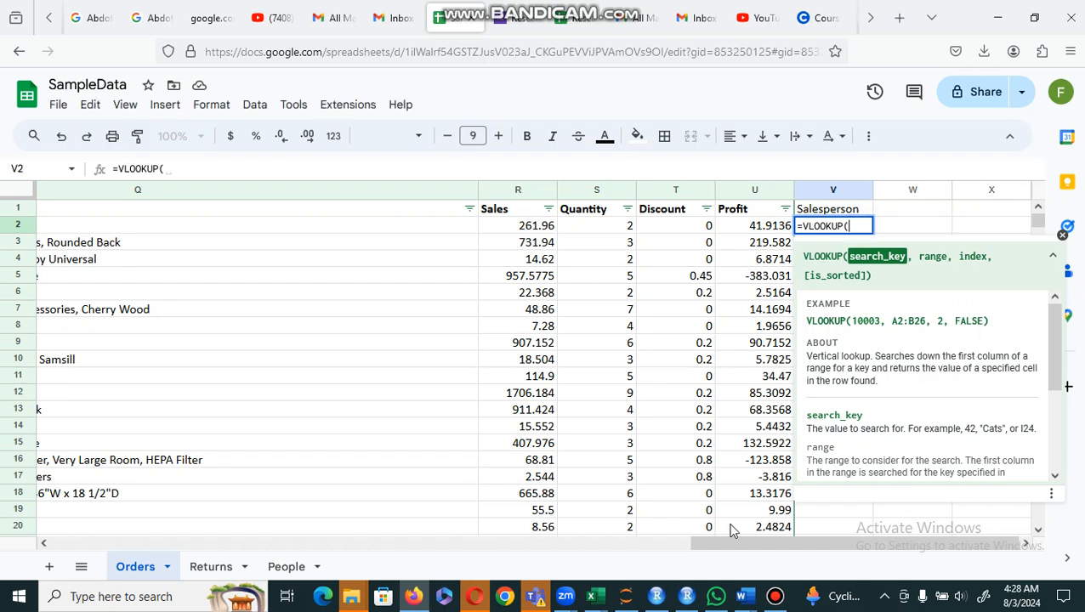
{"action": "left_click_drag", "start_coordinate": [704, 544], "coordinate": [41, 547]}
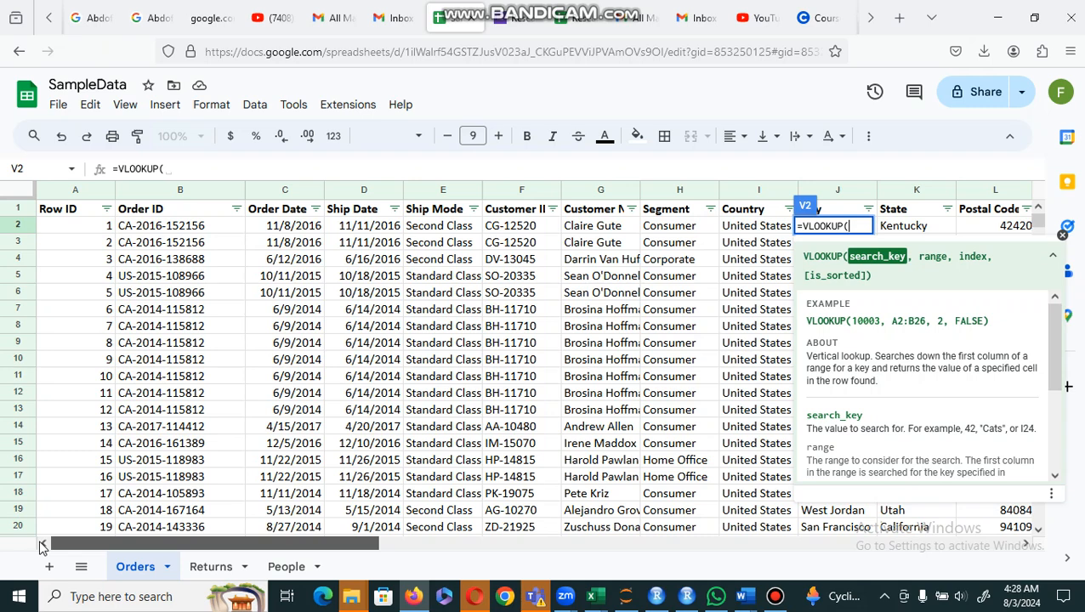
{"action": "left_click", "coordinate": [196, 229]}
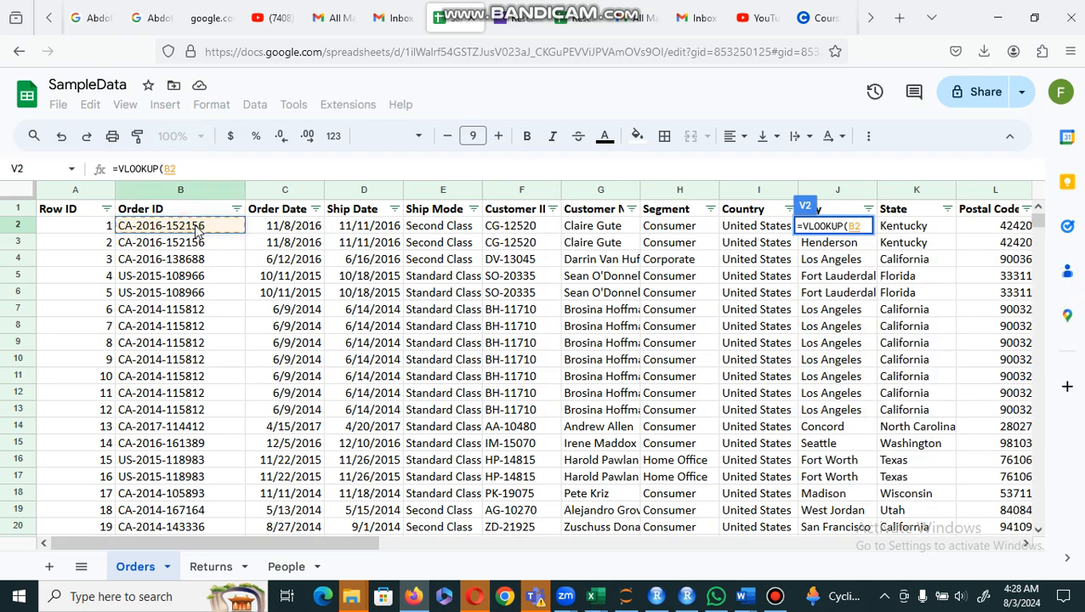
{"action": "type", "text": ","}
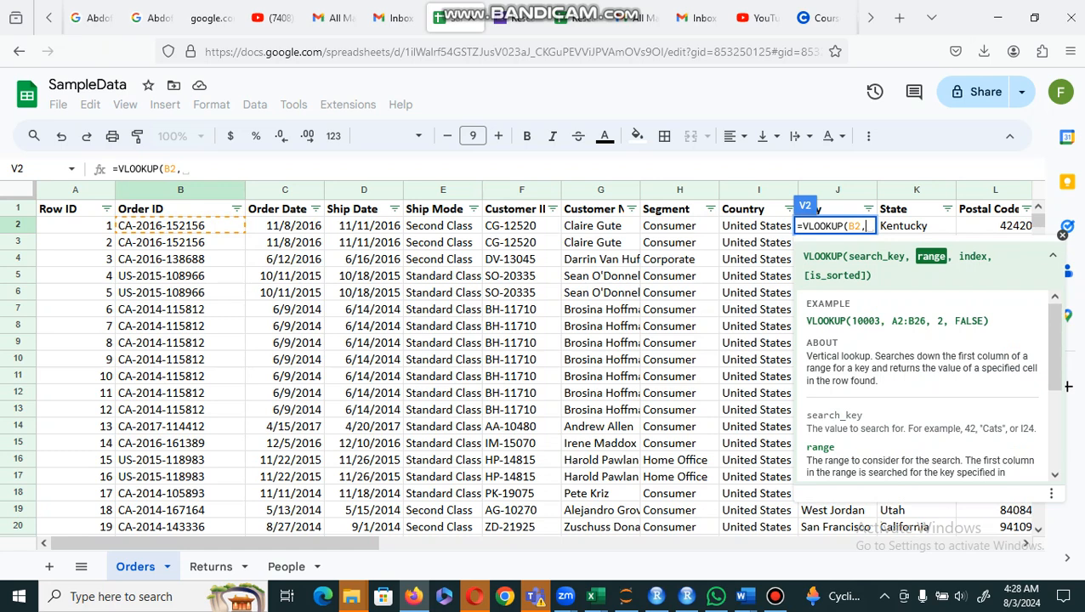
{"action": "left_click", "coordinate": [71, 216]}
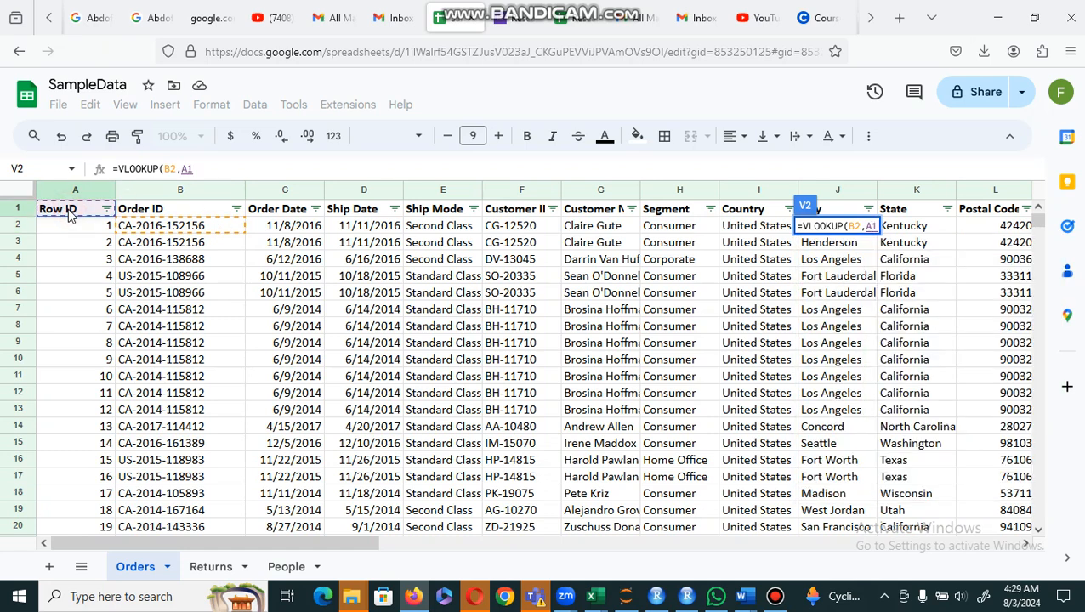
{"action": "key", "text": "shift+Right"}
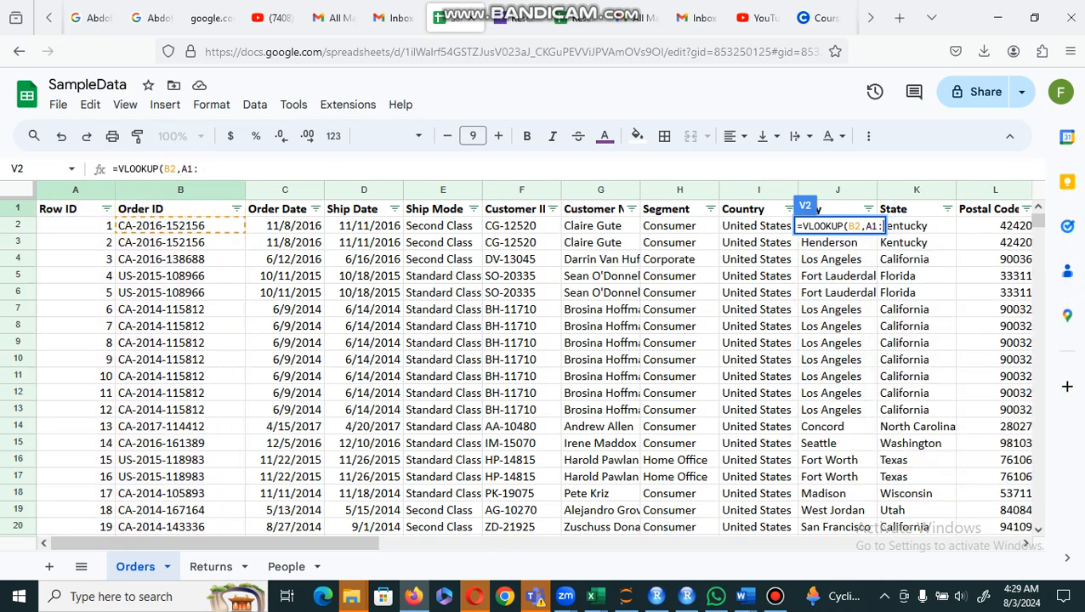
{"action": "key", "text": "BackSpace"}
{"action": "key", "text": "BackSpace"}
{"action": "key", "text": "BackSpace"}
{"action": "key", "text": "BackSpace"}
{"action": "key", "text": "BackSpace"}
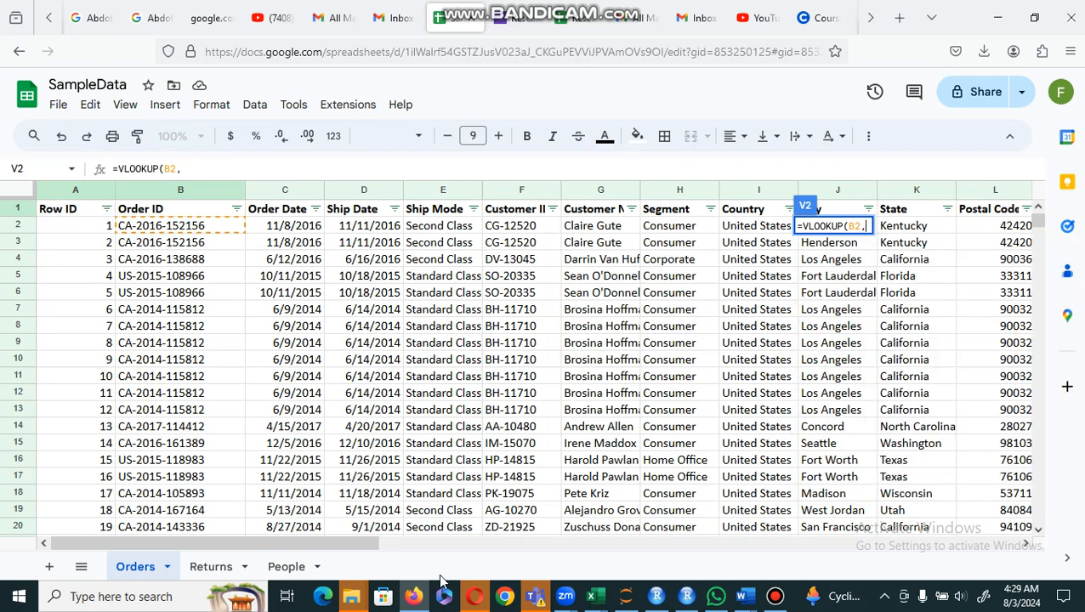
- Try to use A1:B5 on the People sheet as the lookup range of the VLOOKUP formula
{"action": "left_click", "coordinate": [290, 569]}
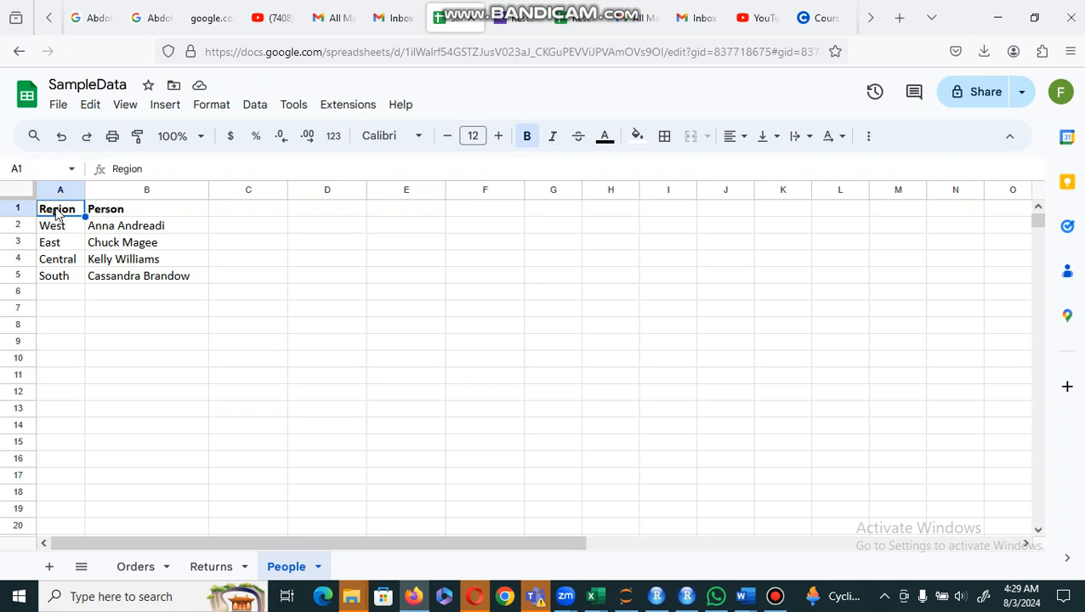
{"action": "key", "text": "shift+Right"}
{"action": "key", "text": "shift+Down"}
{"action": "key", "text": "shift+Down"}
{"action": "key", "text": "shift+Down"}
{"action": "key", "text": "shift+Down"}
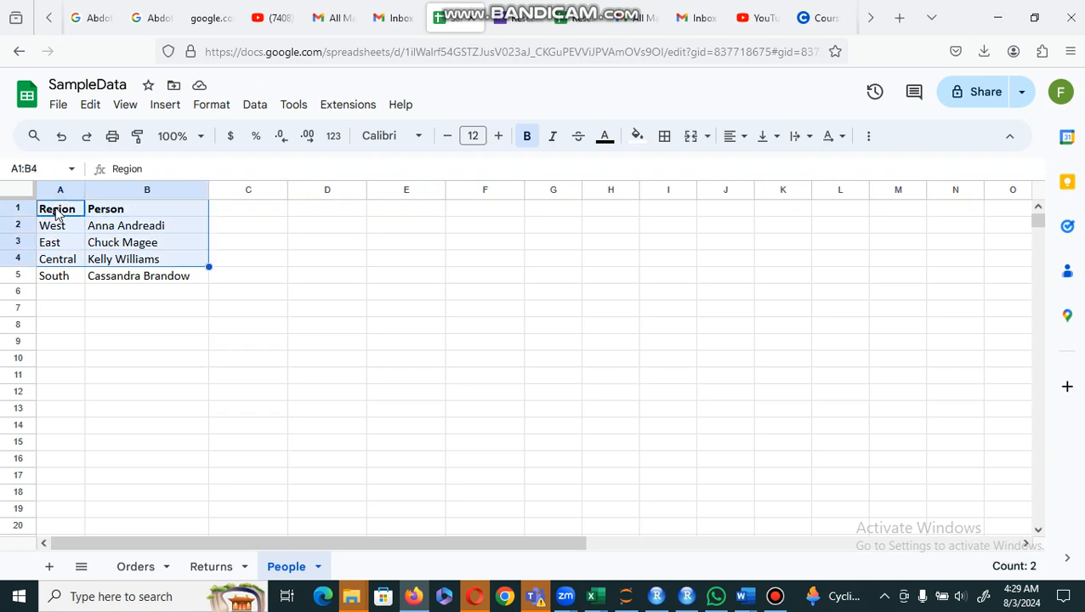
{"action": "type", "text": ","}
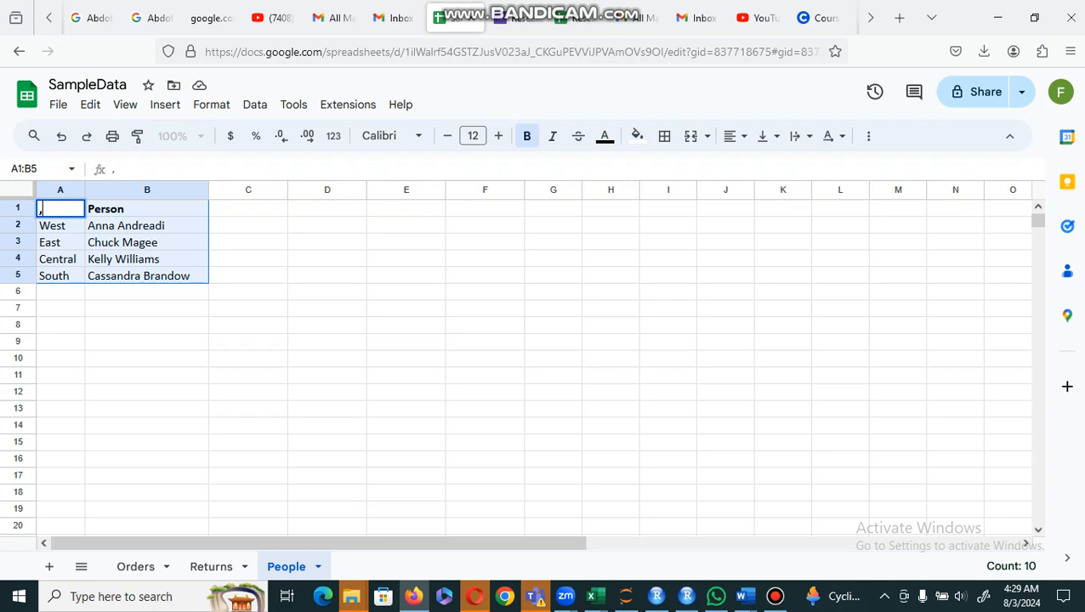
- Undo the accidental change to header cell A1 on the People sheet and return to the Orders sheet
{"action": "key", "text": "BackSpace"}
{"action": "left_click", "coordinate": [151, 274]}
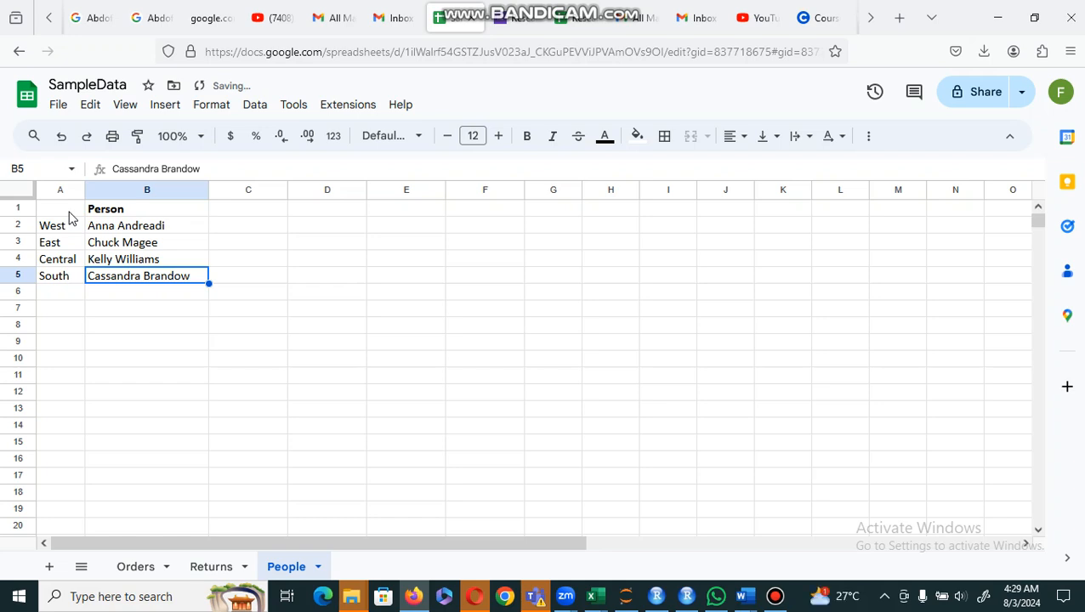
{"action": "key", "text": "ctrl+z"}
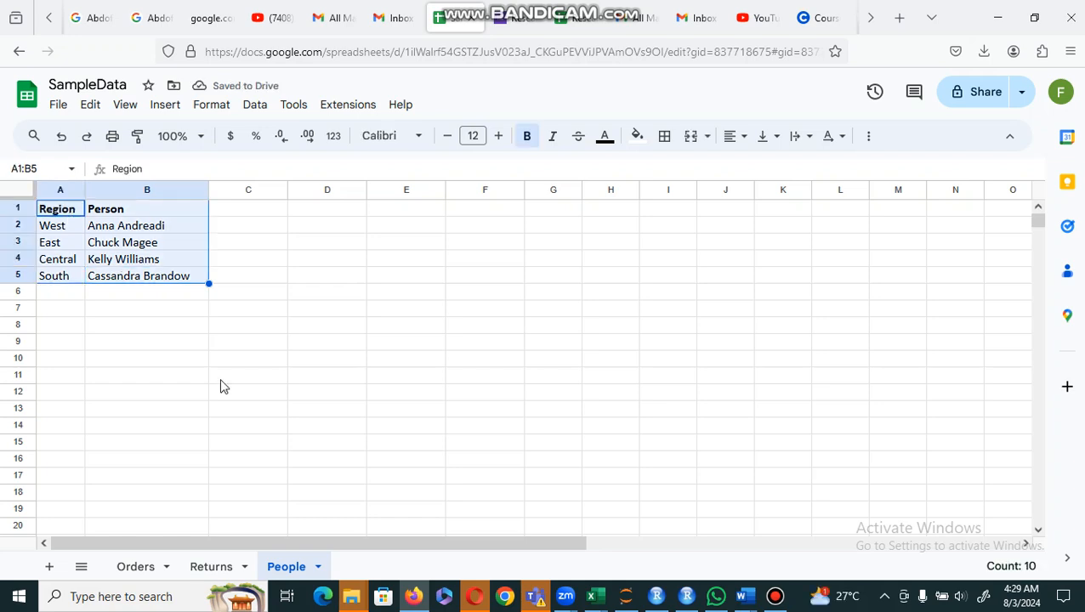
{"action": "left_click", "coordinate": [146, 567]}
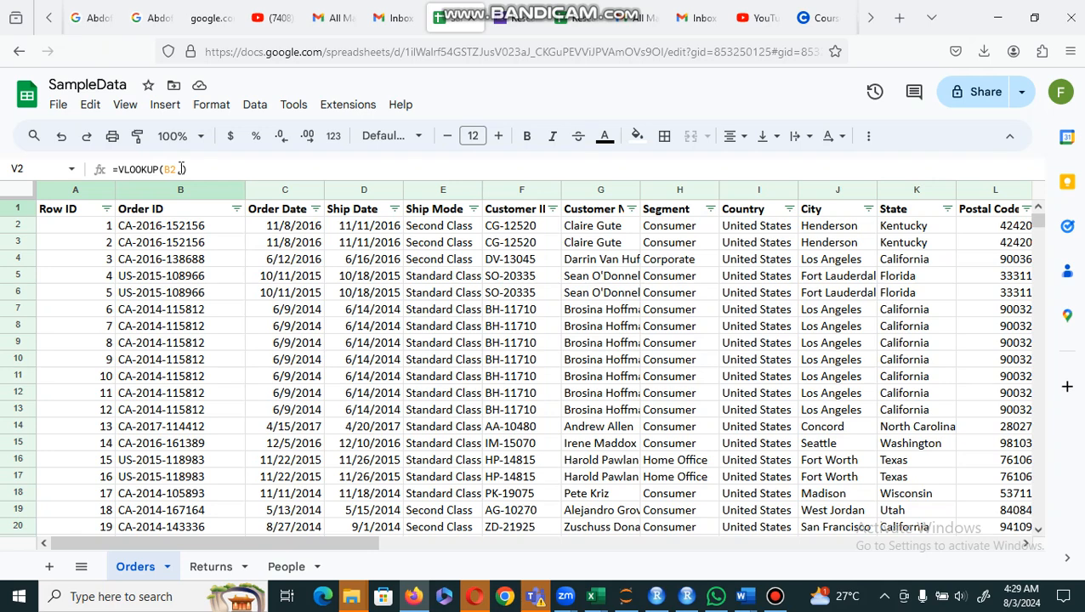
- Examine the People and Returns sheets for a table keyed by Order ID, ending back on the Orders sheet
{"action": "left_click", "coordinate": [181, 169]}
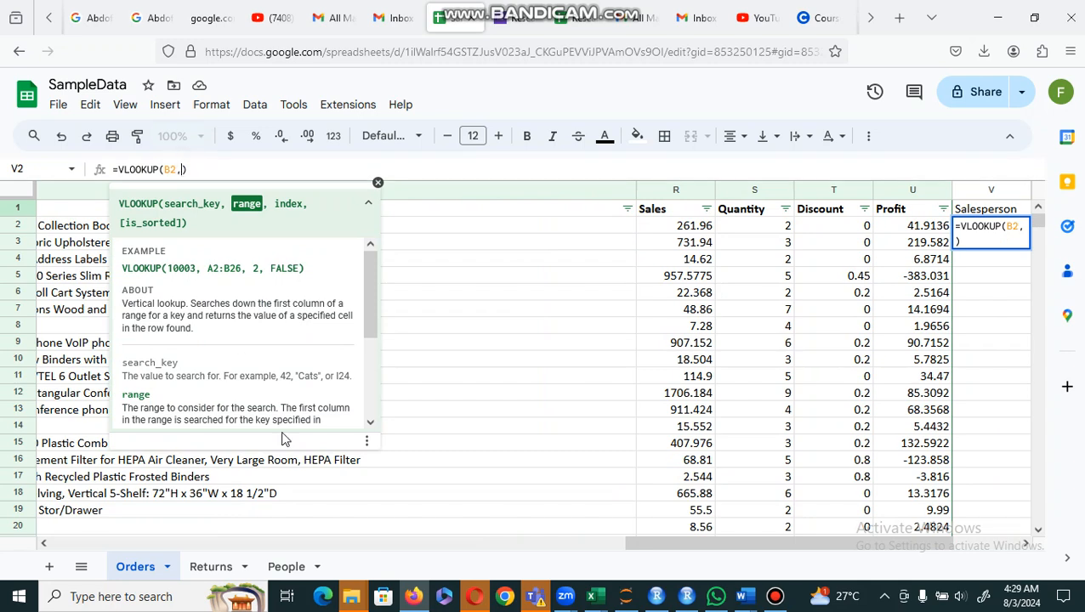
{"action": "left_click", "coordinate": [284, 568]}
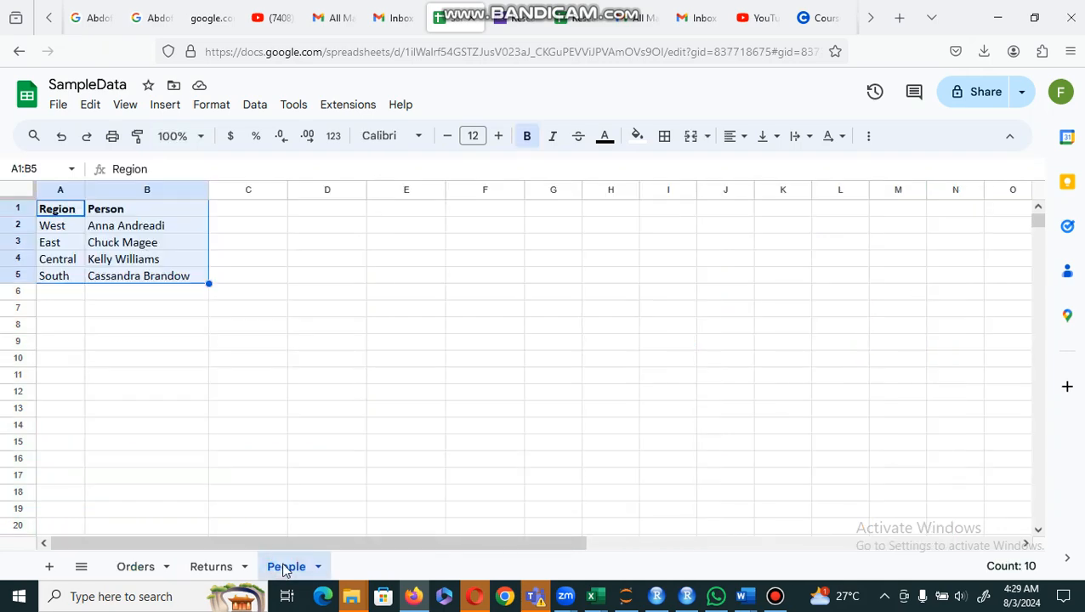
{"action": "left_click", "coordinate": [211, 570]}
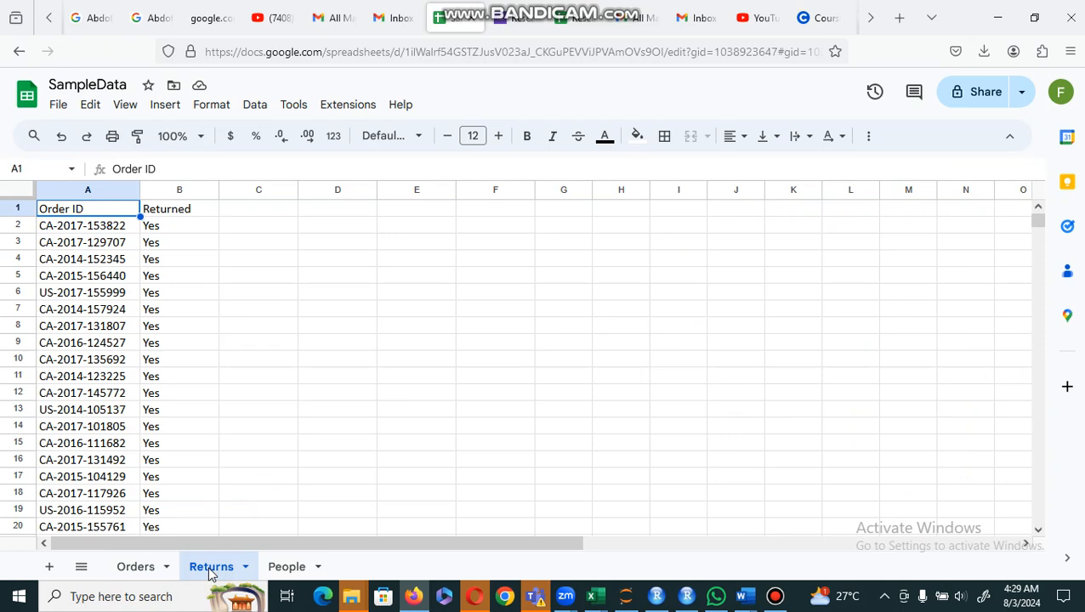
{"action": "left_click", "coordinate": [143, 577]}
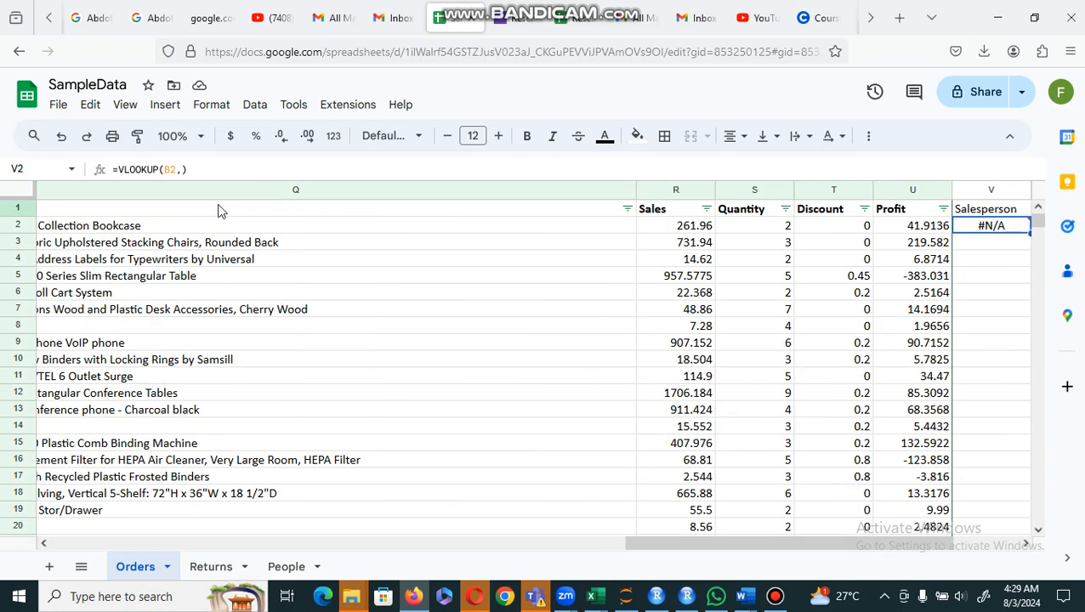
- Try to enter the Returns sheet's name as the lookup range in V2's VLOOKUP formula
{"action": "left_click", "coordinate": [182, 169]}
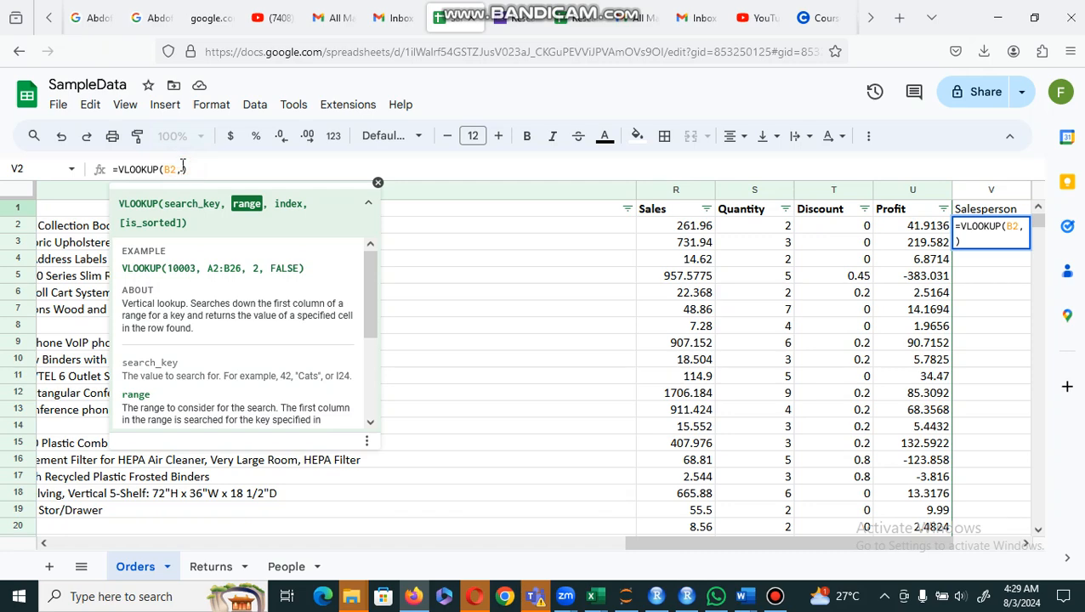
{"action": "type", "text": "Re"}
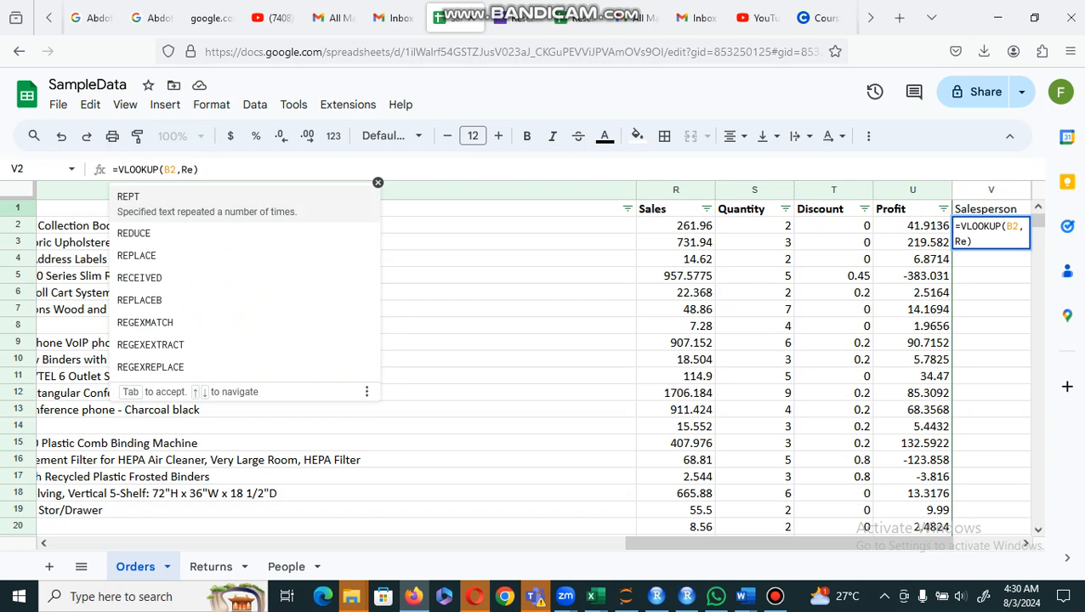
{"action": "type", "text": "turn"}
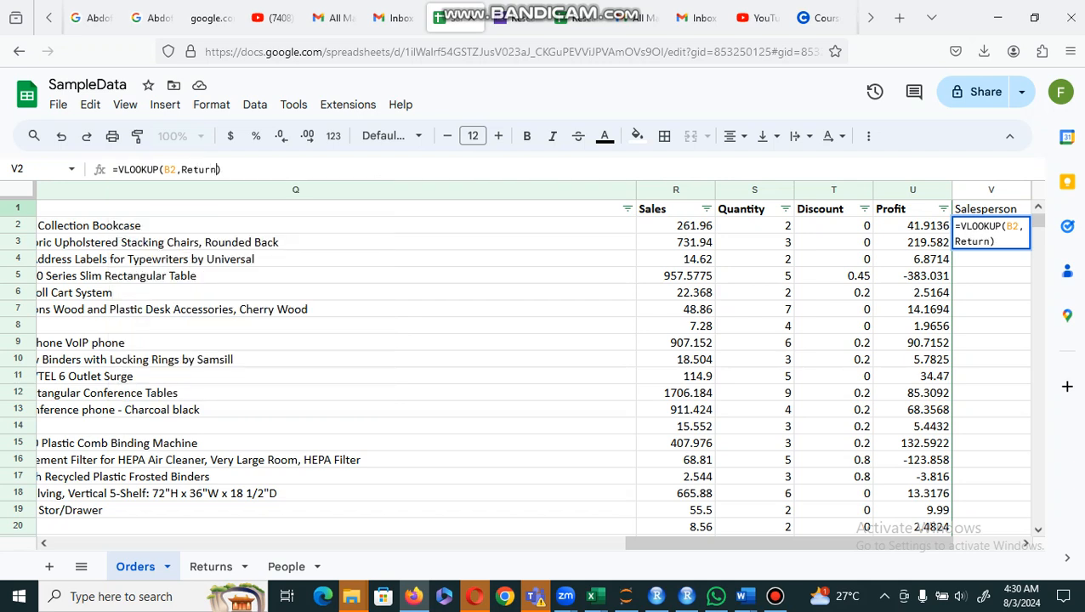
{"action": "key", "text": "BackSpace"}
{"action": "key", "text": "BackSpace"}
{"action": "key", "text": "BackSpace"}
{"action": "key", "text": "BackSpace"}
{"action": "key", "text": "BackSpace"}
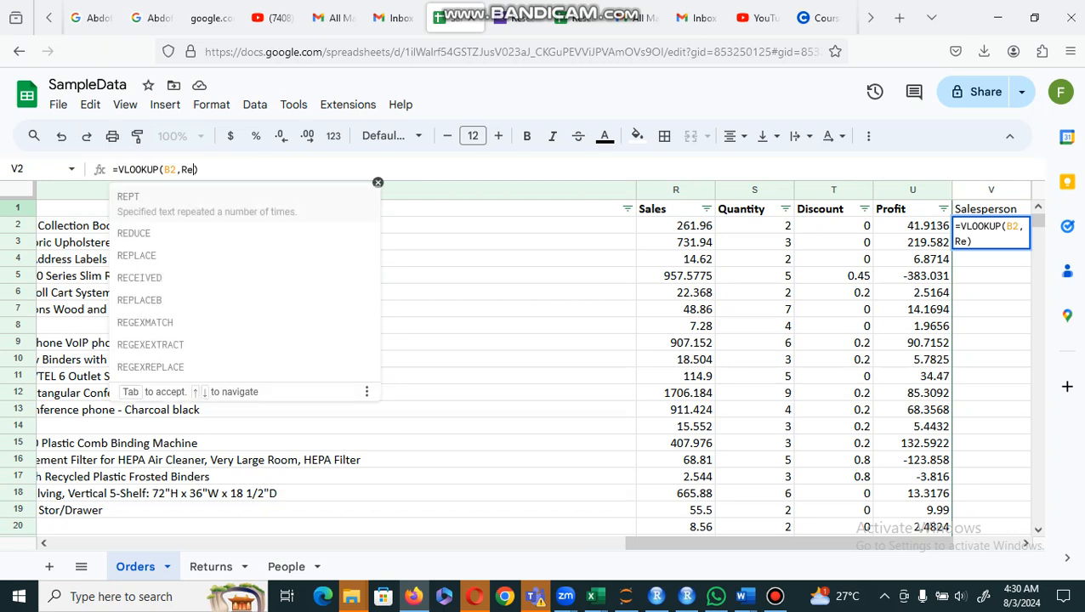
{"action": "key", "text": "BackSpace"}
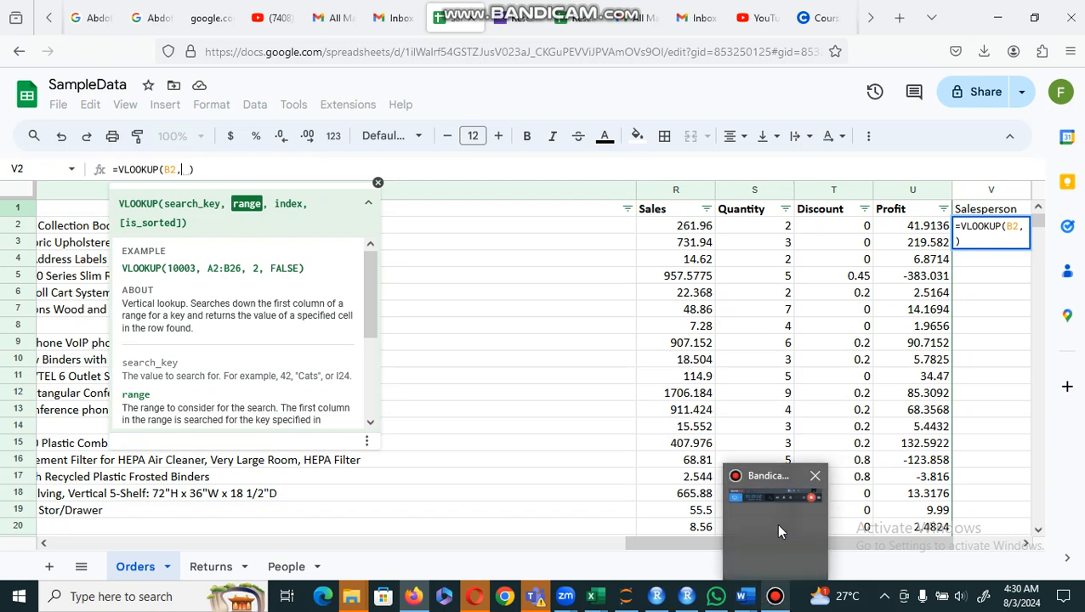
{"action": "left_click", "coordinate": [774, 597]}
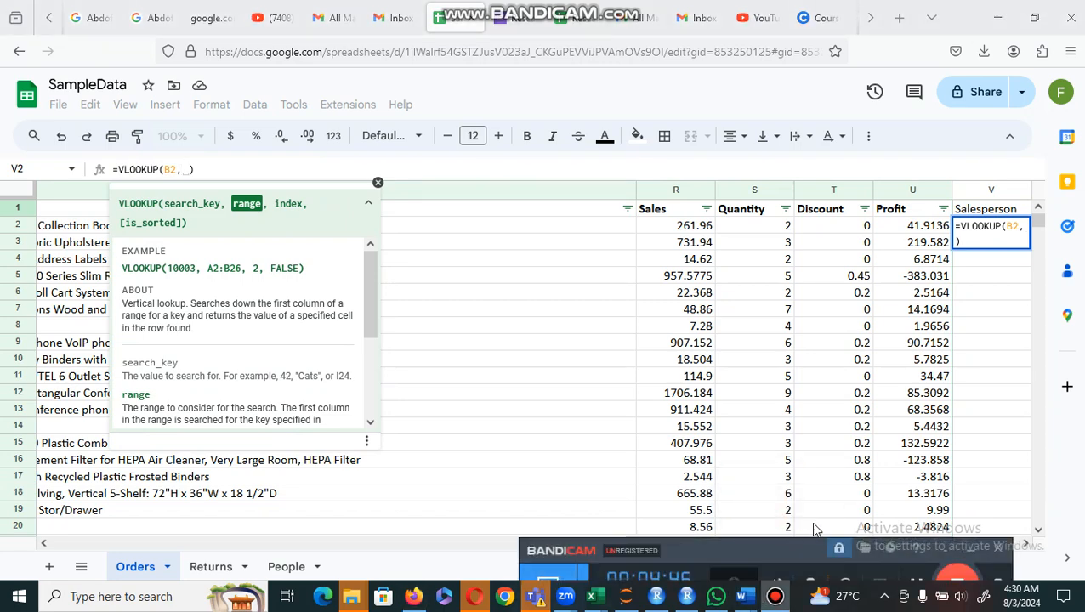
{"action": "left_click", "coordinate": [916, 574]}
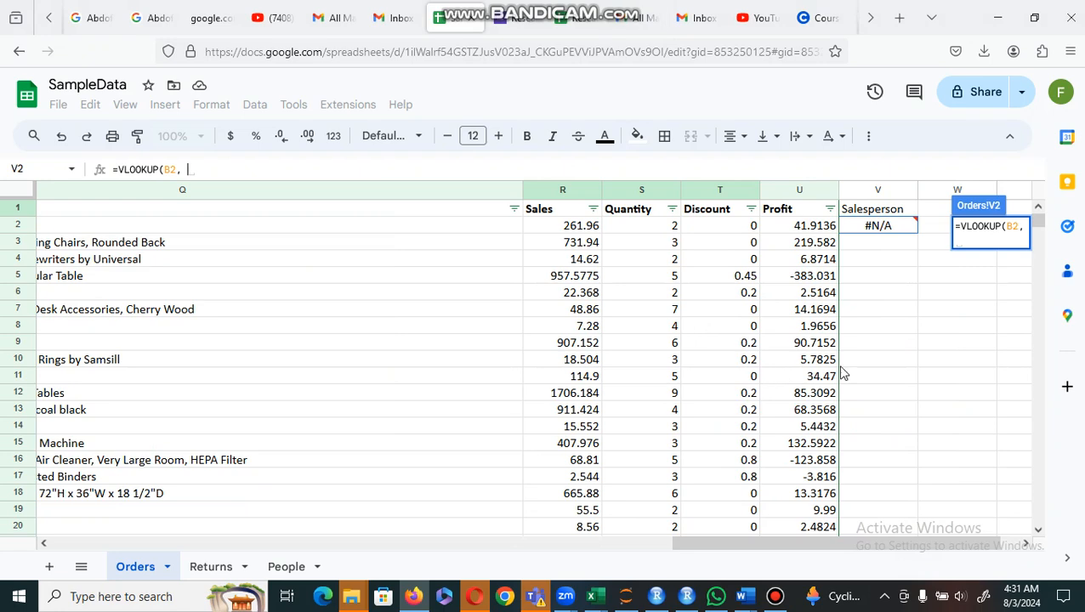
{"action": "mouse_move", "coordinate": [781, 604]}
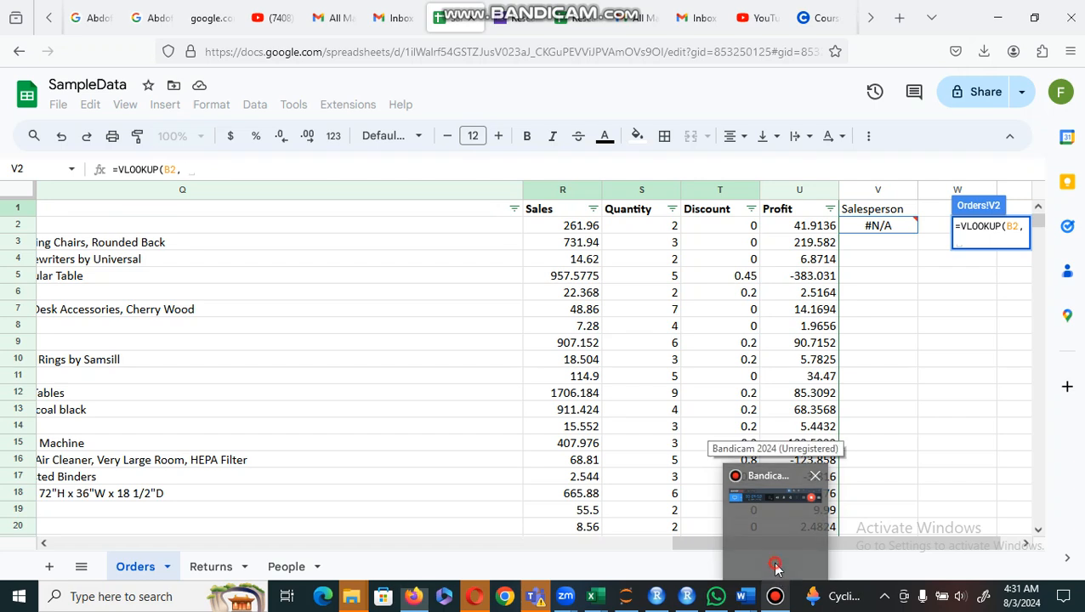
{"action": "left_click", "coordinate": [773, 562]}
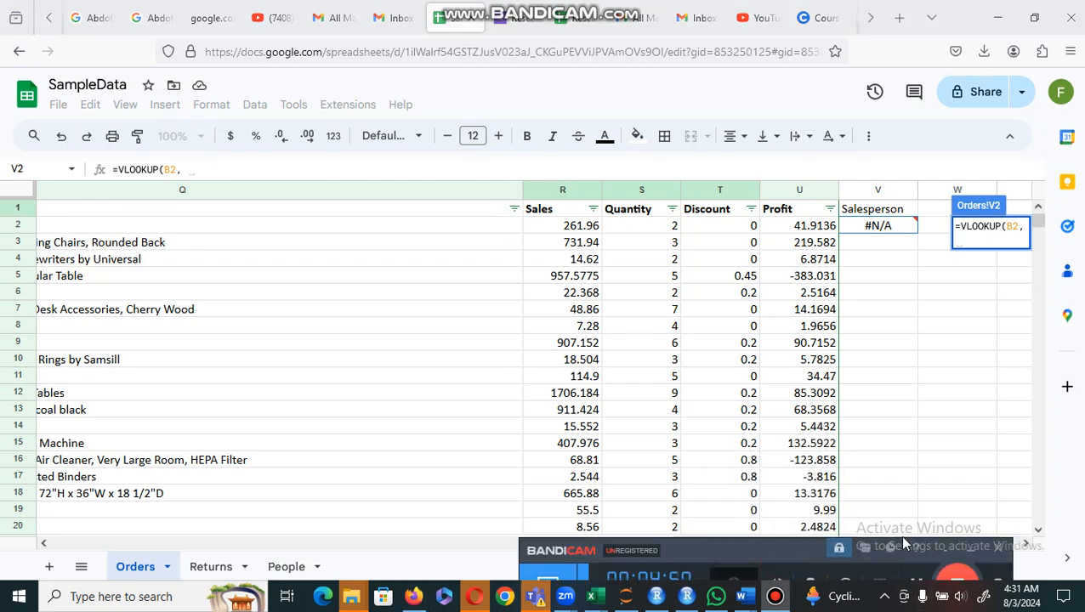
{"action": "left_click", "coordinate": [941, 414]}
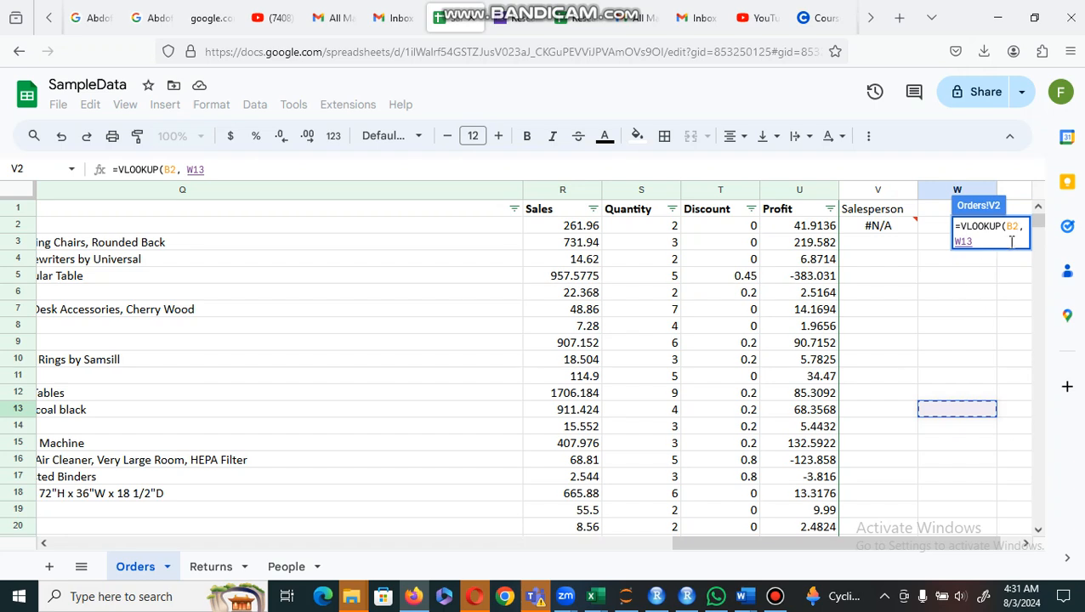
- Try the absolute range People!$A$1:$B$5 as the lookup range of the VLOOKUP formula in V2
{"action": "left_click", "coordinate": [286, 568]}
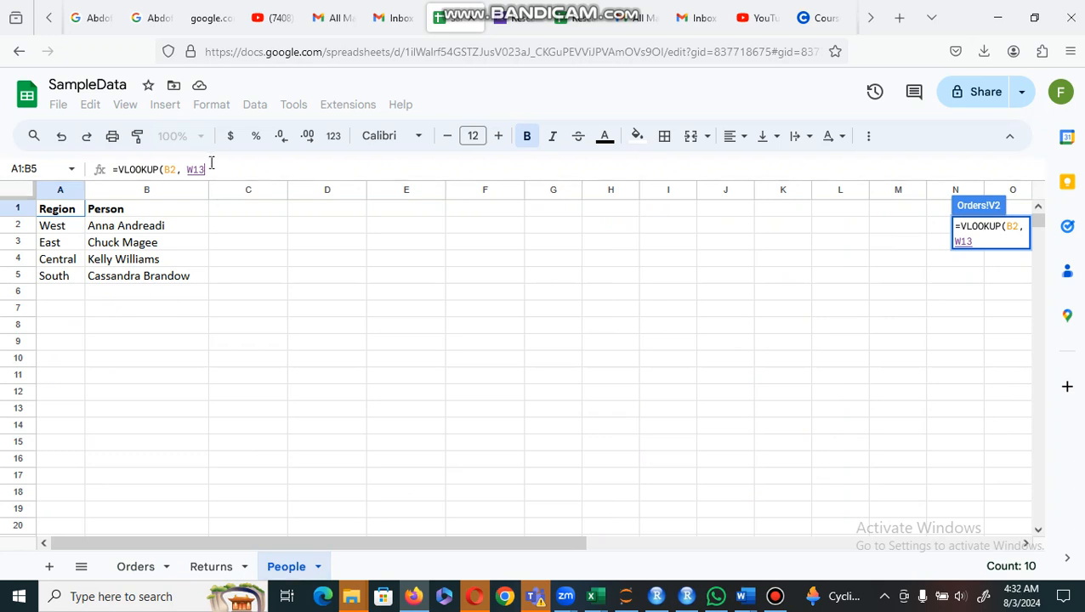
{"action": "left_click", "coordinate": [65, 215]}
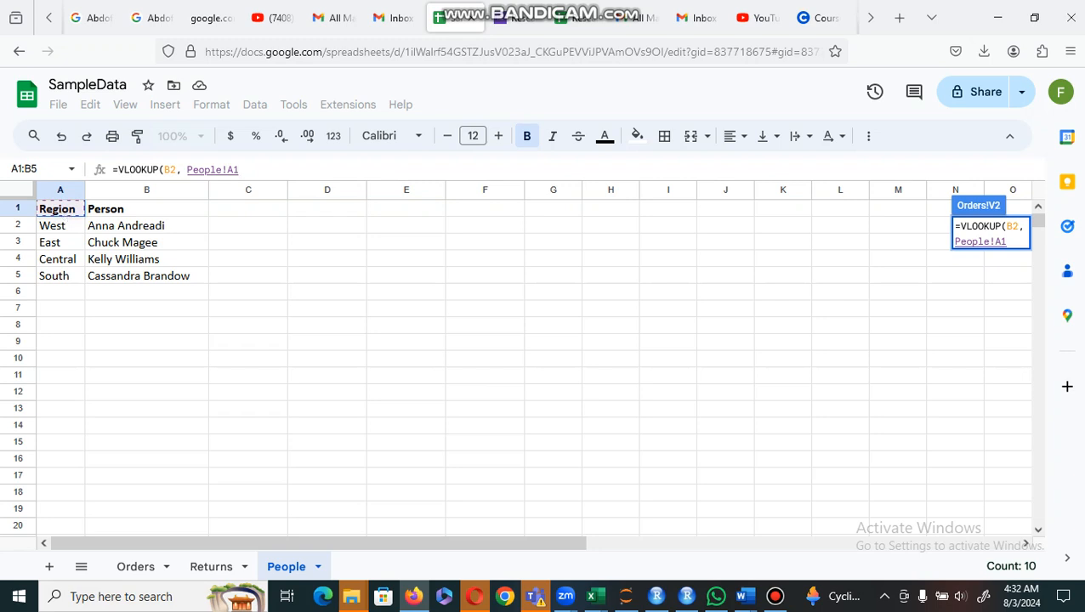
{"action": "left_click", "coordinate": [140, 211], "text": "shift"}
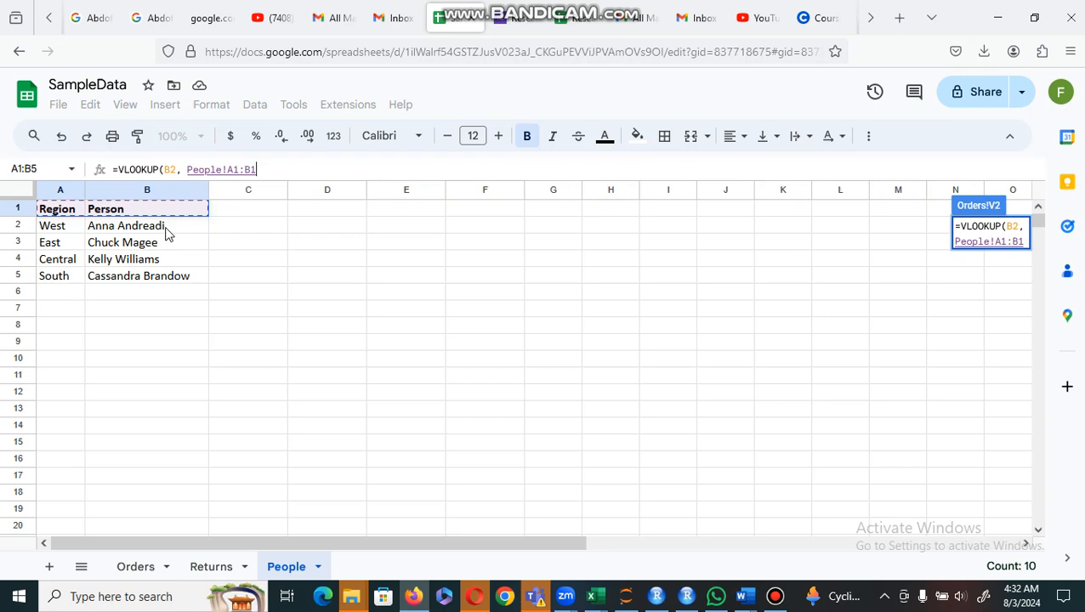
{"action": "left_click", "coordinate": [167, 235], "text": "shift"}
{"action": "left_click", "coordinate": [163, 245], "text": "shift"}
{"action": "left_click", "coordinate": [166, 261], "text": "shift"}
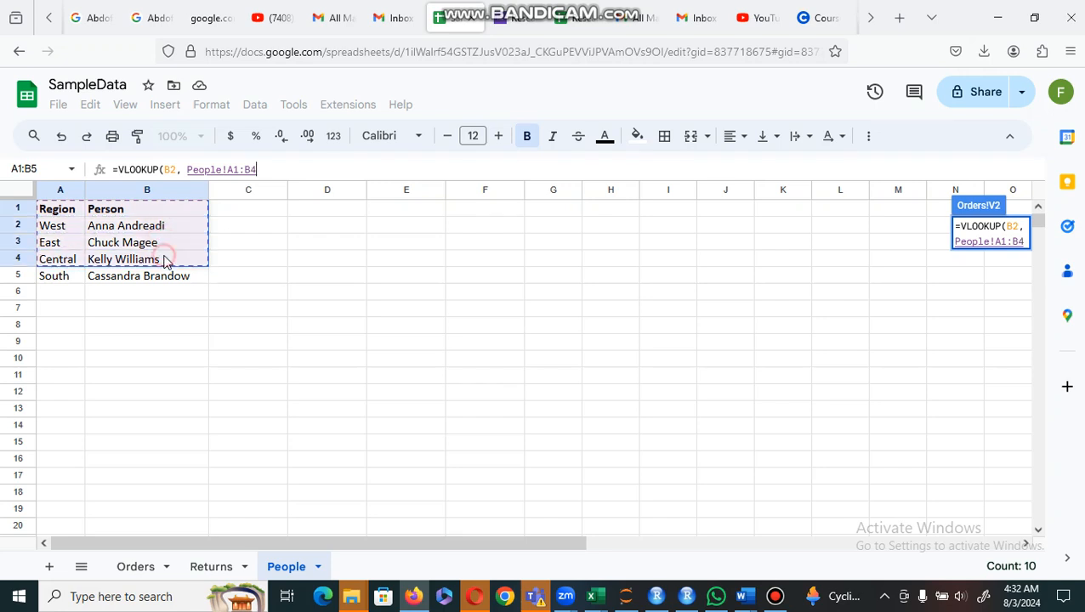
{"action": "left_click", "coordinate": [167, 277], "text": "shift"}
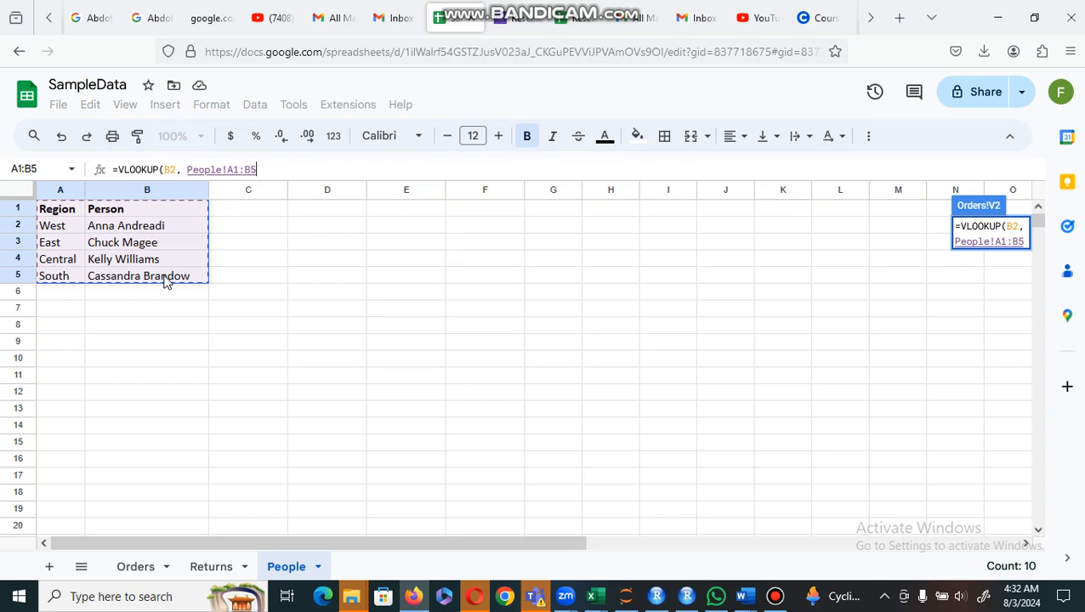
{"action": "key", "text": "F4"}
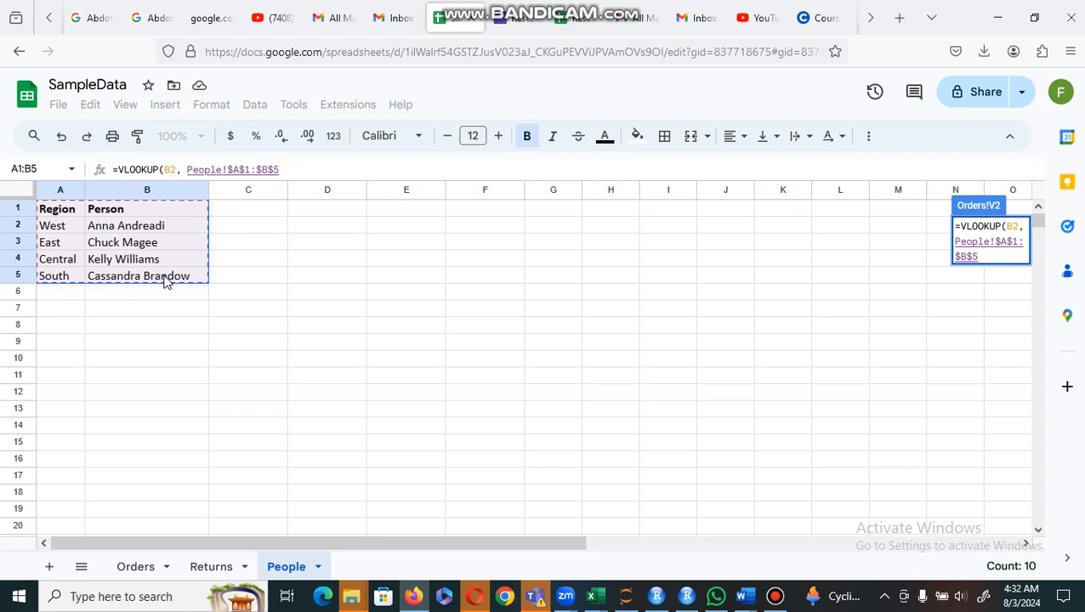
{"action": "type", "text": ","}
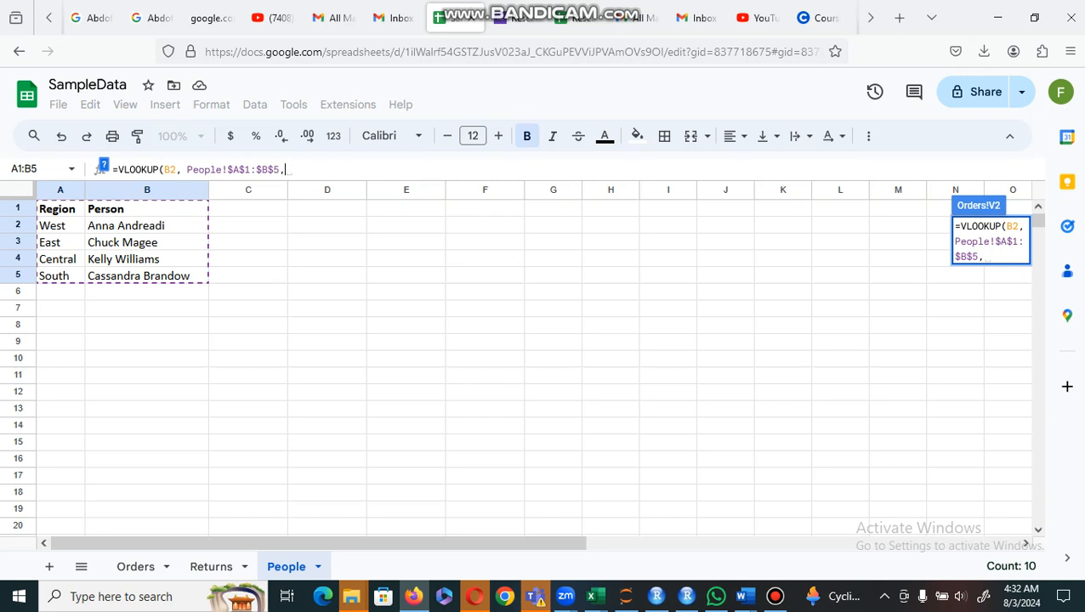
- Remove the People sheet range from the VLOOKUP formula, keeping B2 as the search key
{"action": "key", "text": "BackSpace"}
{"action": "key", "text": "BackSpace"}
{"action": "key", "text": "BackSpace"}
{"action": "key", "text": "BackSpace"}
{"action": "key", "text": "BackSpace"}
{"action": "key", "text": "BackSpace"}
{"action": "key", "text": "BackSpace"}
{"action": "key", "text": "BackSpace"}
{"action": "key", "text": "BackSpace"}
{"action": "key", "text": "BackSpace"}
{"action": "key", "text": "BackSpace"}
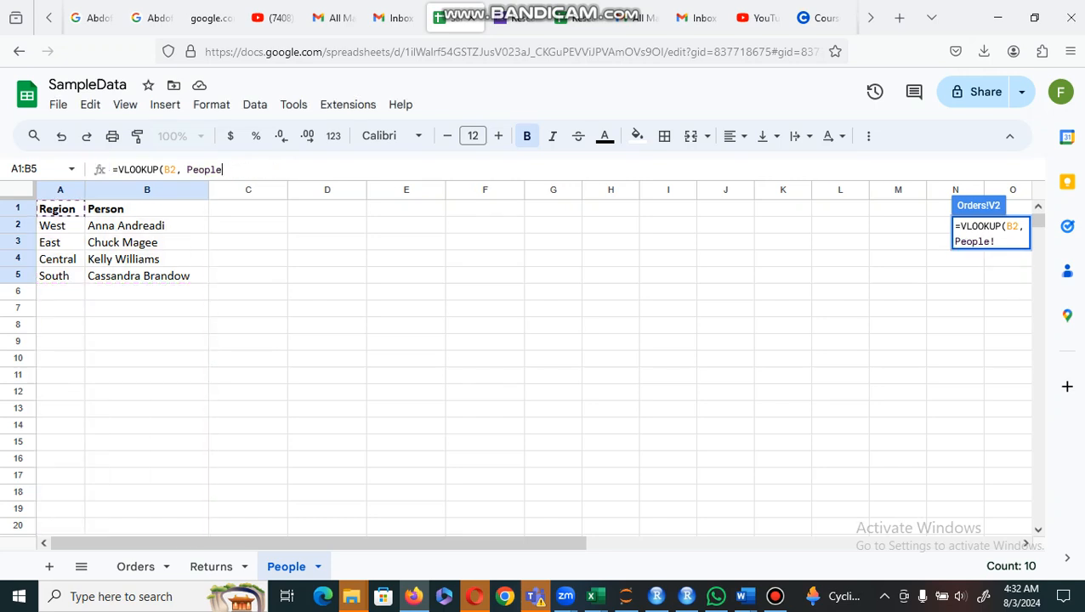
{"action": "key", "text": "BackSpace"}
{"action": "key", "text": "BackSpace"}
{"action": "key", "text": "BackSpace"}
{"action": "key", "text": "BackSpace"}
{"action": "key", "text": "BackSpace"}
{"action": "key", "text": "BackSpace"}
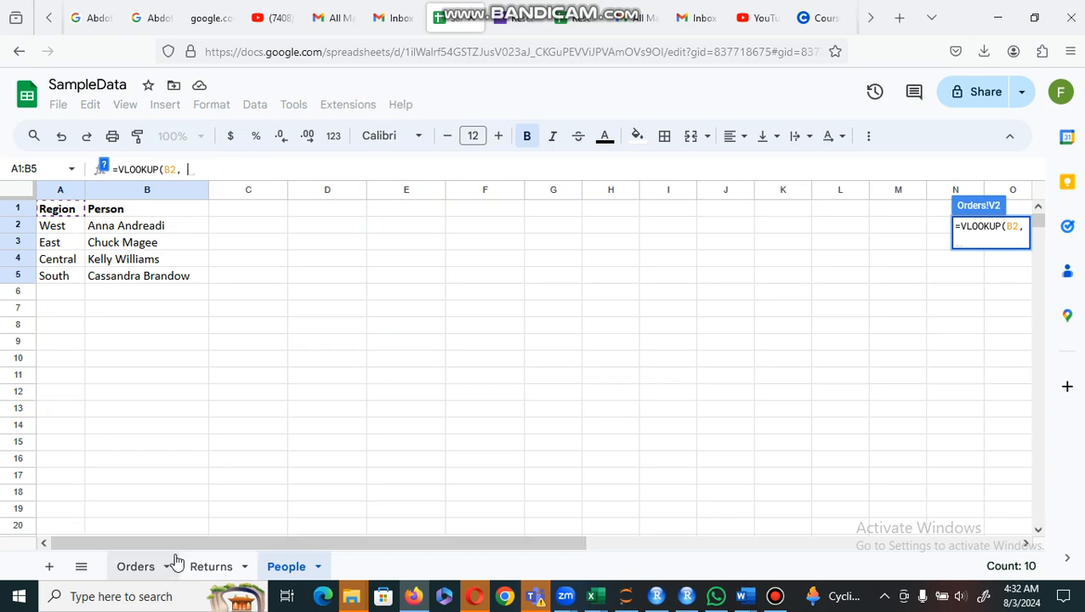
- Set A1:B297 on the Returns sheet as the VLOOKUP range, with absolute references Returns!$A$1:$B$297
{"action": "left_click", "coordinate": [206, 568]}
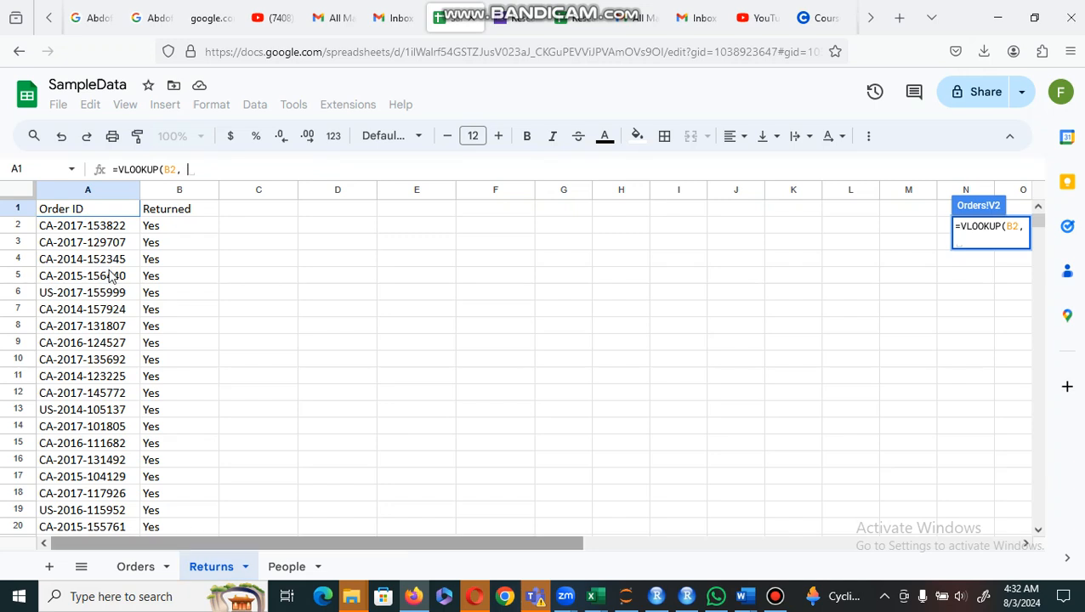
{"action": "left_click", "coordinate": [62, 216]}
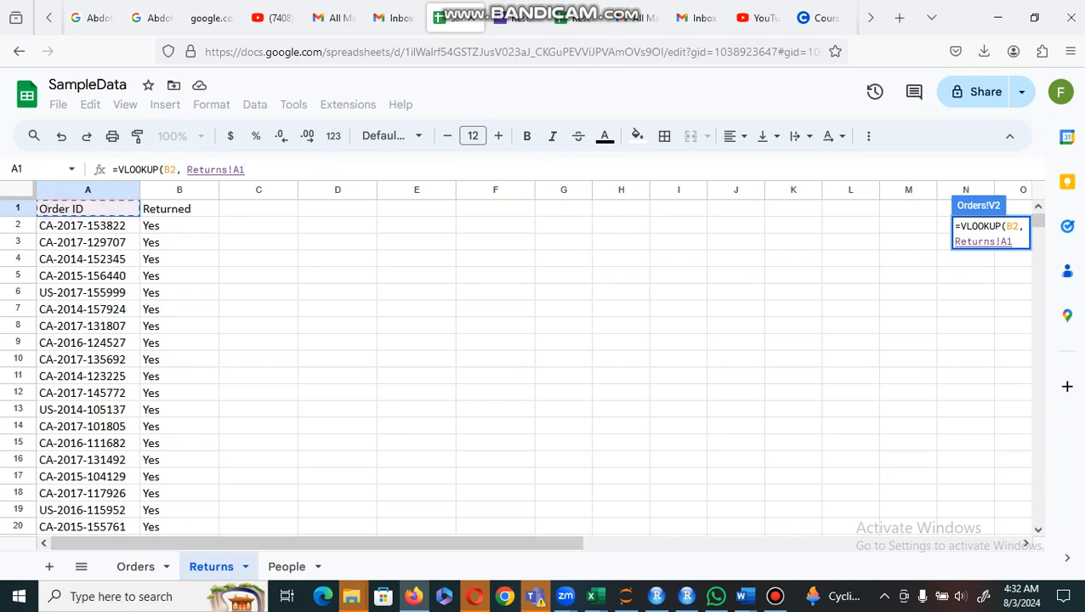
{"action": "left_click", "coordinate": [161, 210], "text": "shift"}
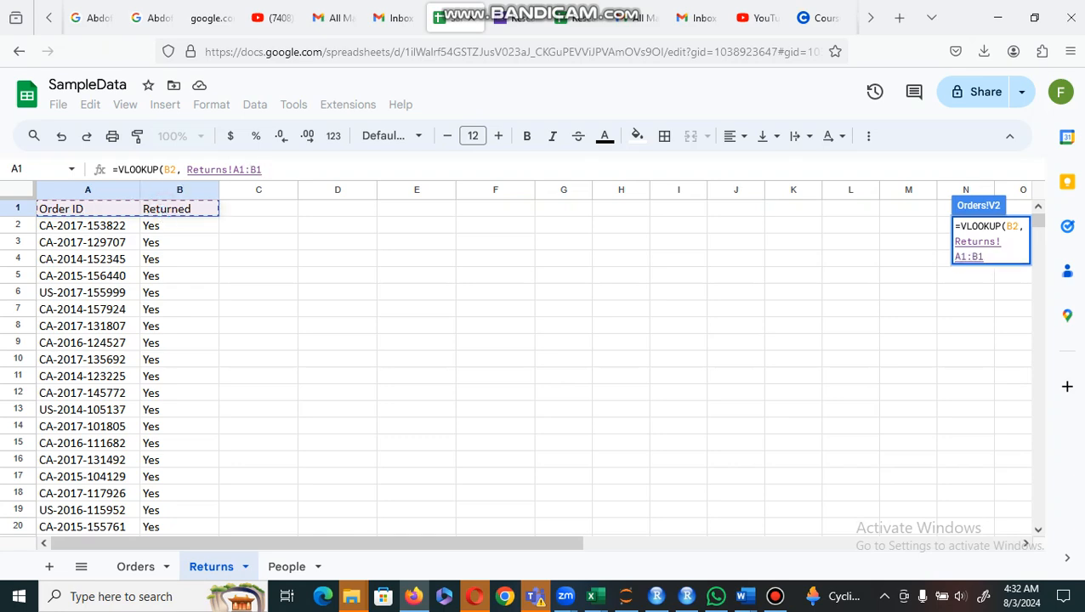
{"action": "left_click", "coordinate": [170, 228], "text": "shift"}
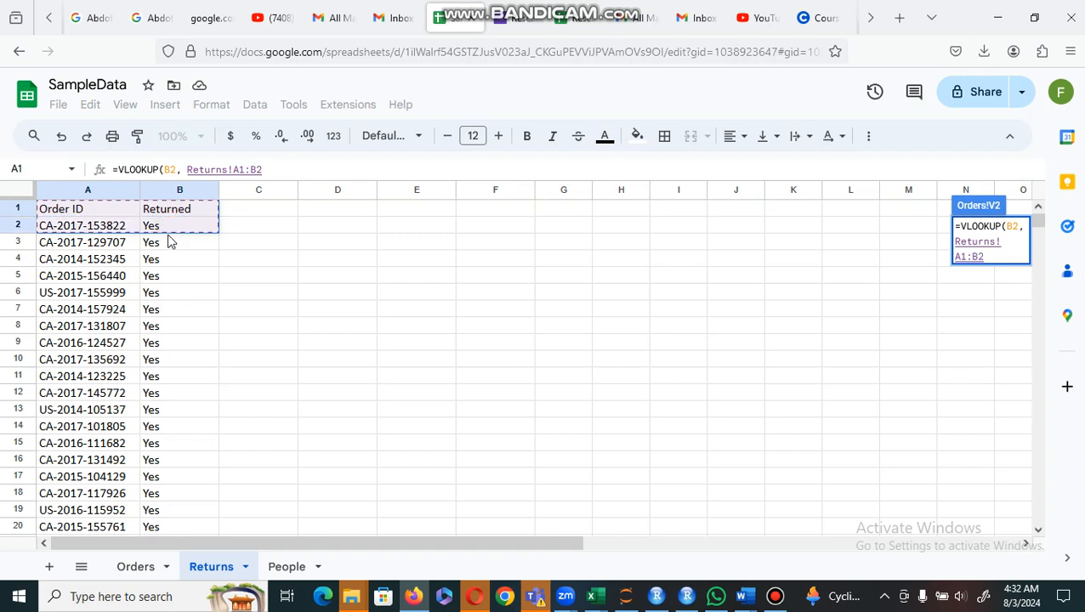
{"action": "left_click", "coordinate": [164, 243], "text": "shift"}
{"action": "left_click", "coordinate": [165, 262], "text": "shift"}
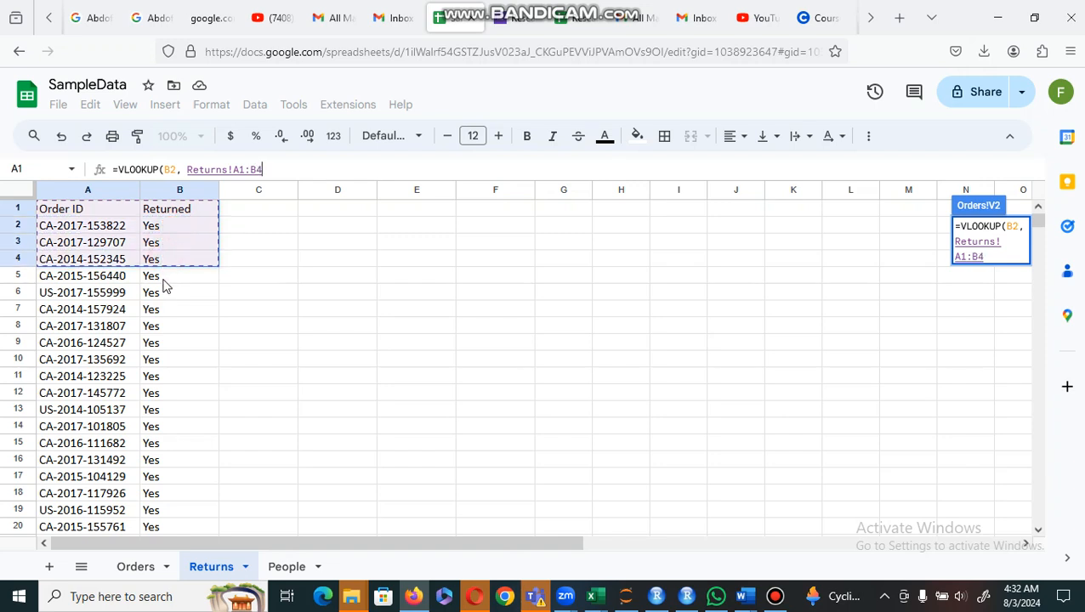
{"action": "left_click", "coordinate": [164, 278], "text": "shift"}
{"action": "left_click", "coordinate": [159, 292], "text": "shift"}
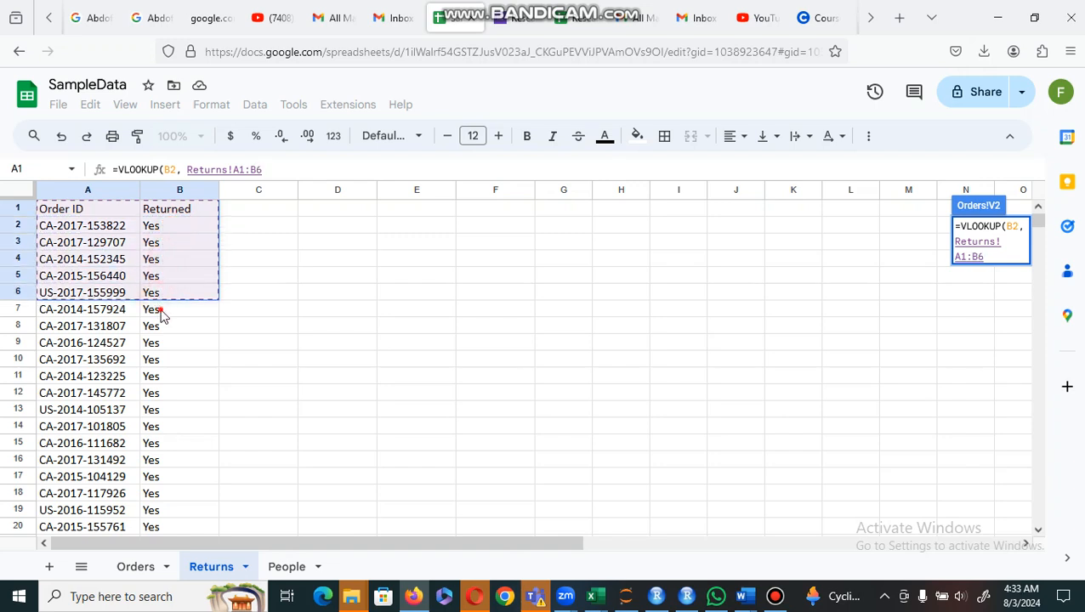
{"action": "left_click", "coordinate": [161, 311], "text": "shift"}
{"action": "left_click", "coordinate": [172, 328], "text": "shift"}
{"action": "left_click", "coordinate": [173, 344], "text": "shift"}
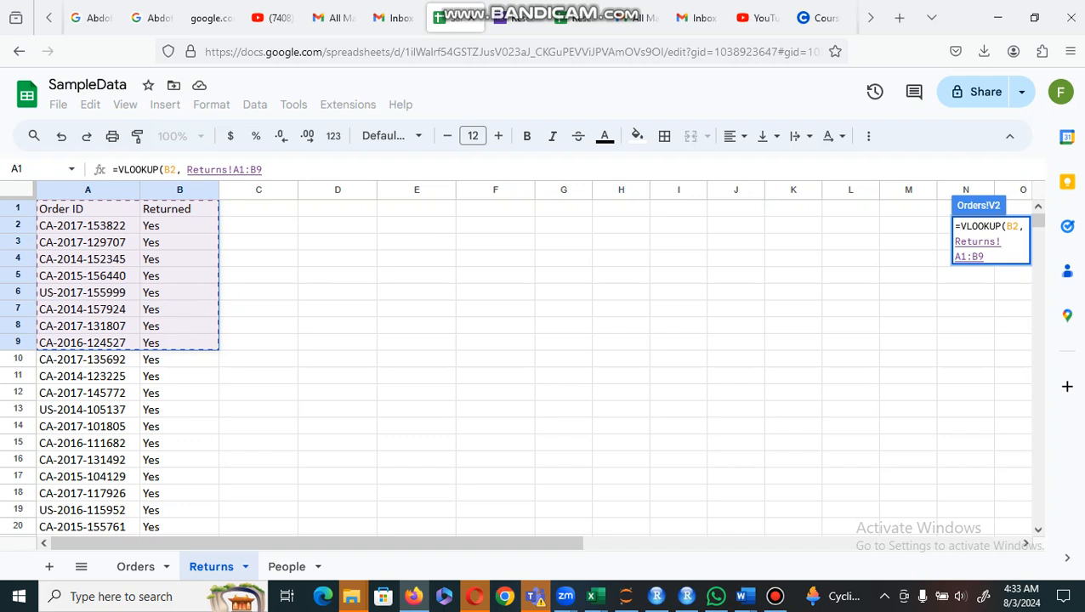
{"action": "left_click", "coordinate": [151, 359], "text": "shift"}
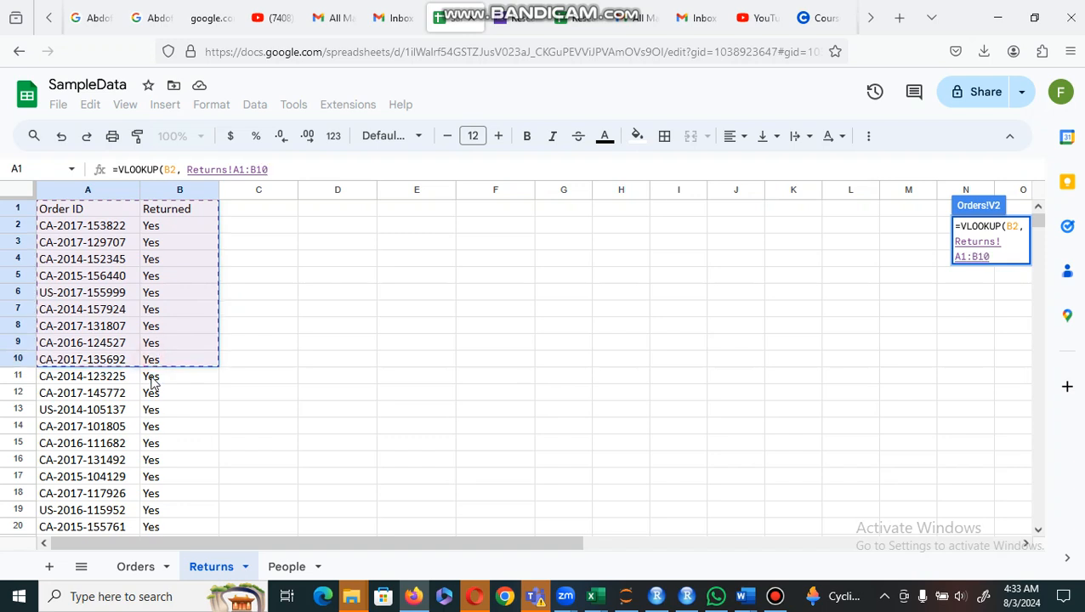
{"action": "left_click", "coordinate": [150, 380], "text": "shift"}
{"action": "left_click", "coordinate": [138, 397], "text": "shift"}
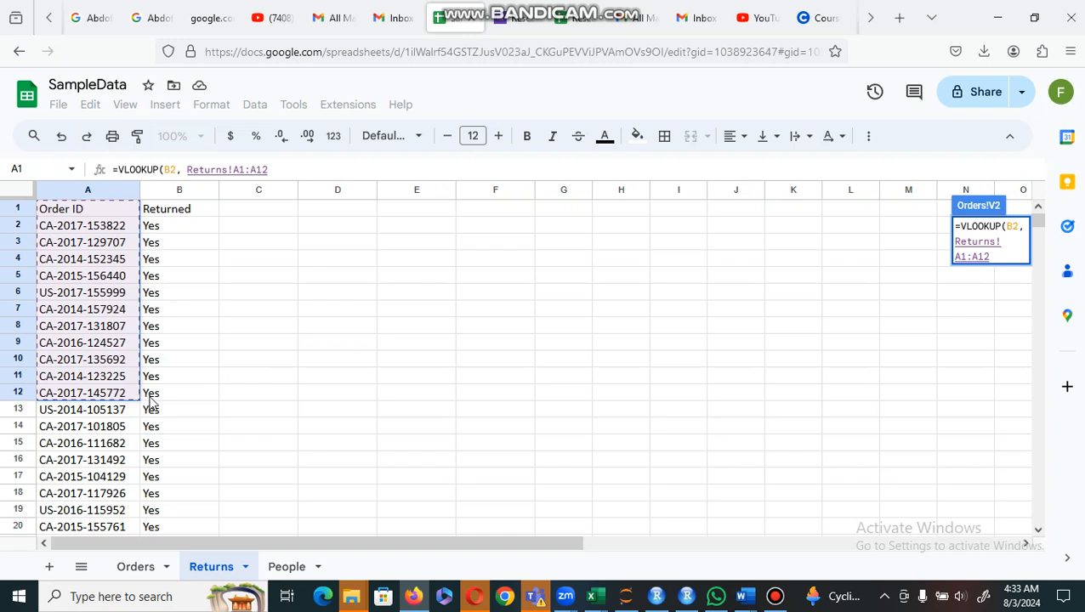
{"action": "left_click", "coordinate": [150, 396], "text": "shift"}
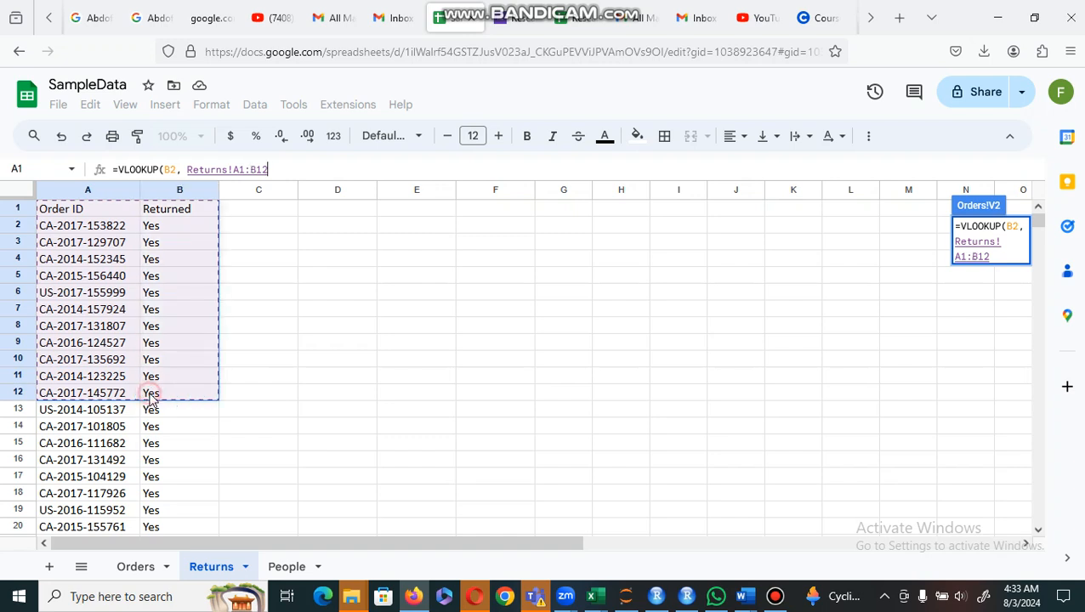
{"action": "left_click", "coordinate": [221, 405], "text": "shift"}
{"action": "left_click_drag", "start_coordinate": [223, 427], "coordinate": [182, 319]}
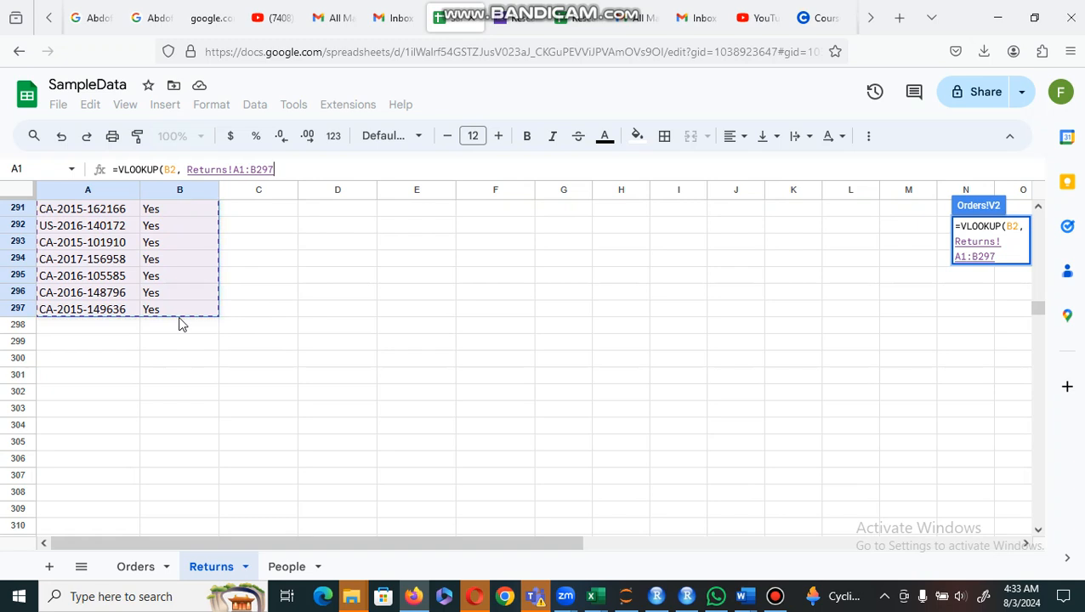
{"action": "key", "text": "F4"}
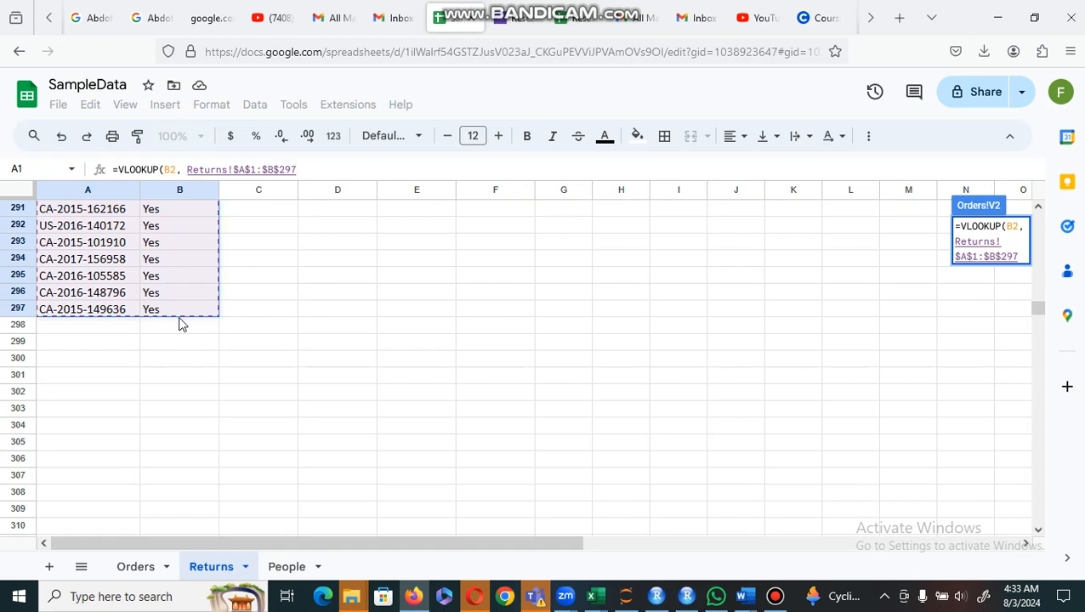
- Complete V2's VLOOKUP formula with column index 2 and FALSE for an exact match, and enter it
{"action": "type", "text": ",2"}
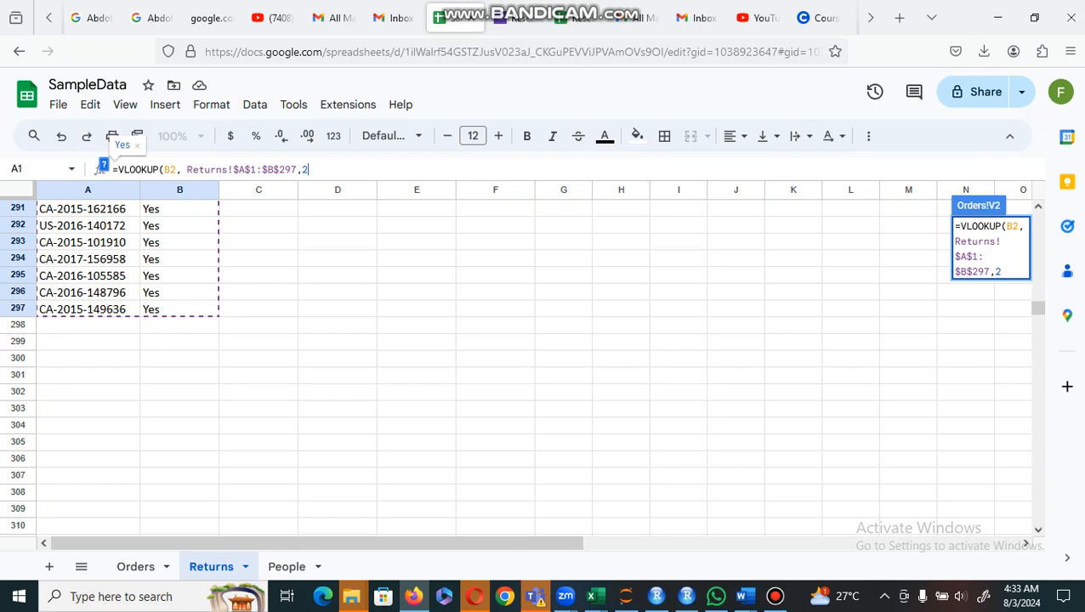
{"action": "type", "text": ","}
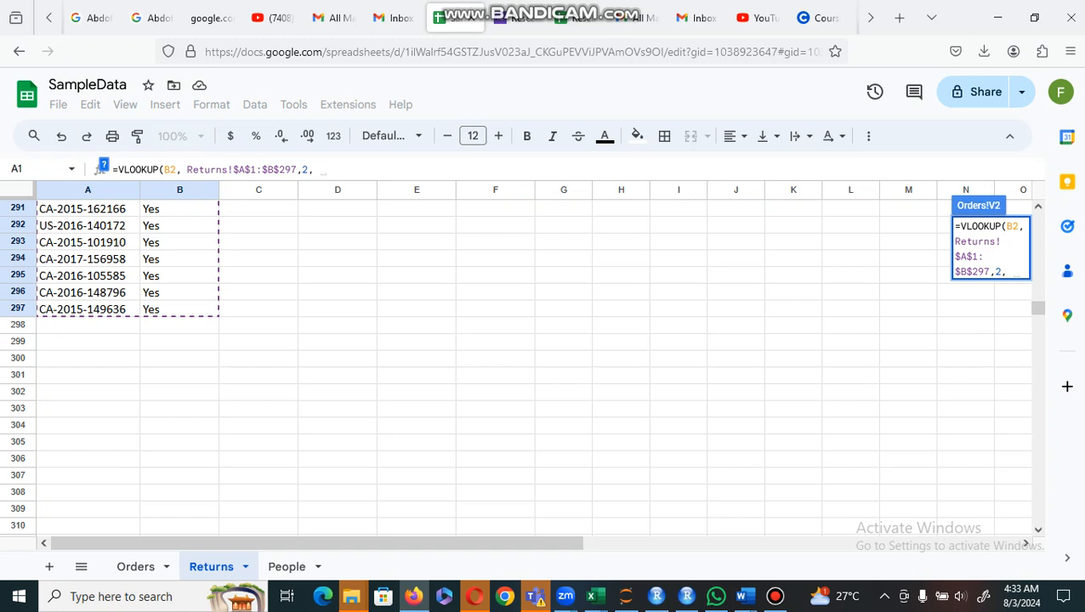
{"action": "type", "text": "f"}
{"action": "type", "text": "o"}
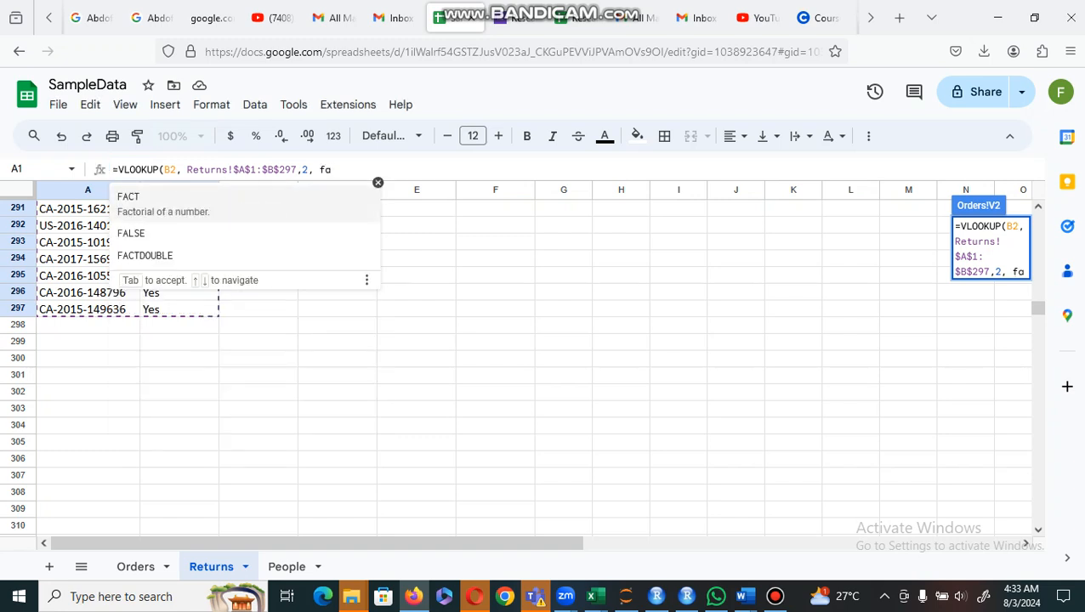
{"action": "key", "text": "BackSpace"}
{"action": "key", "text": "BackSpace"}
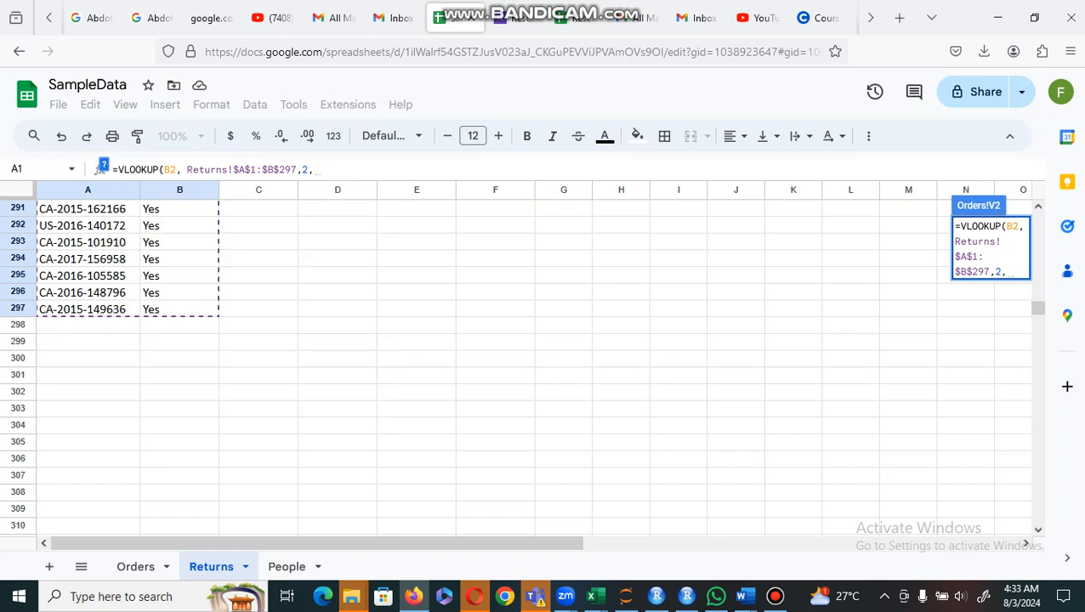
{"action": "key", "text": "BackSpace"}
{"action": "type", "text": "FALSE"}
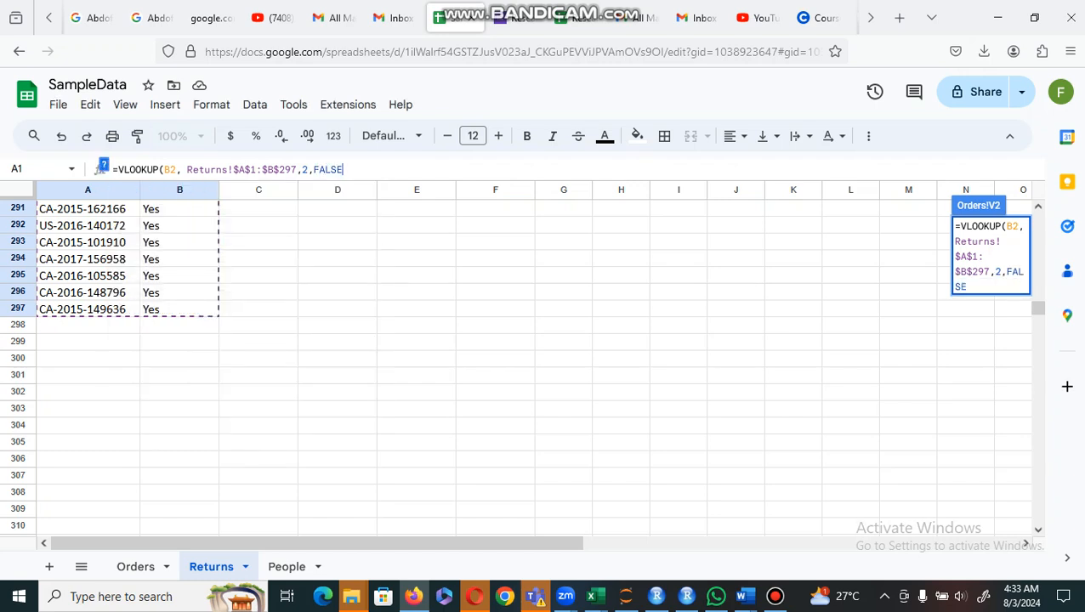
{"action": "type", "text": ")"}
{"action": "key", "text": "Return"}
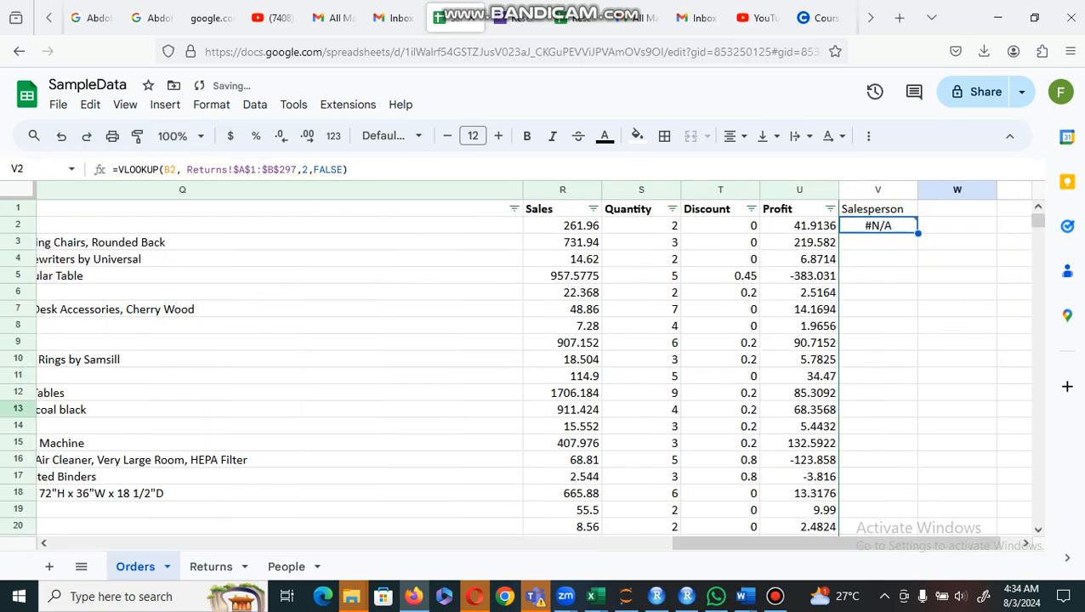
- Examine the lookup error in V2 and check the Order ID in B2 that serves as its search key
{"action": "left_click", "coordinate": [870, 246]}
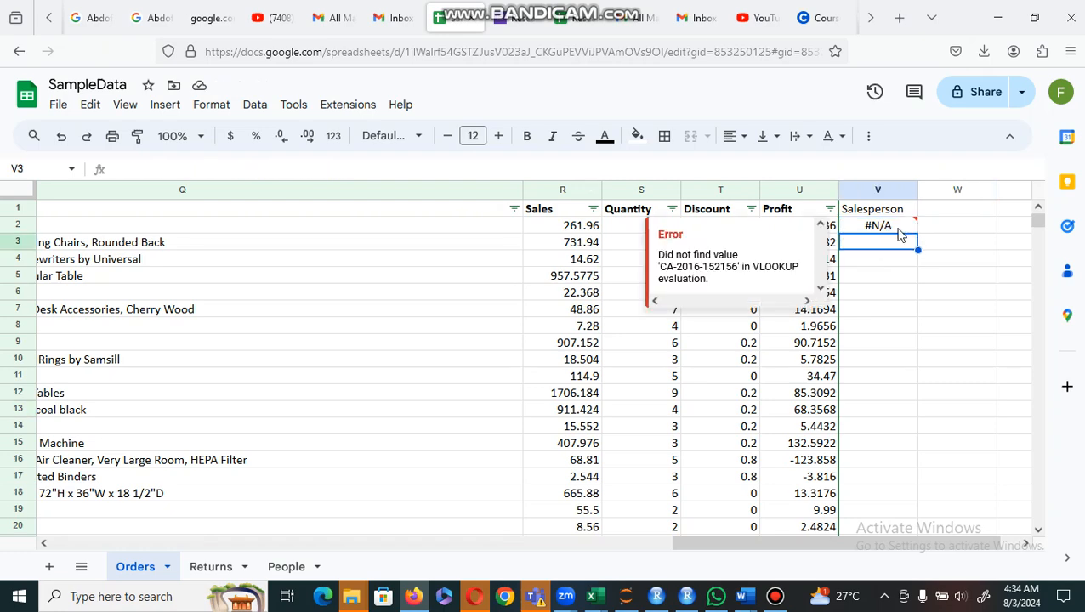
{"action": "left_click", "coordinate": [896, 228]}
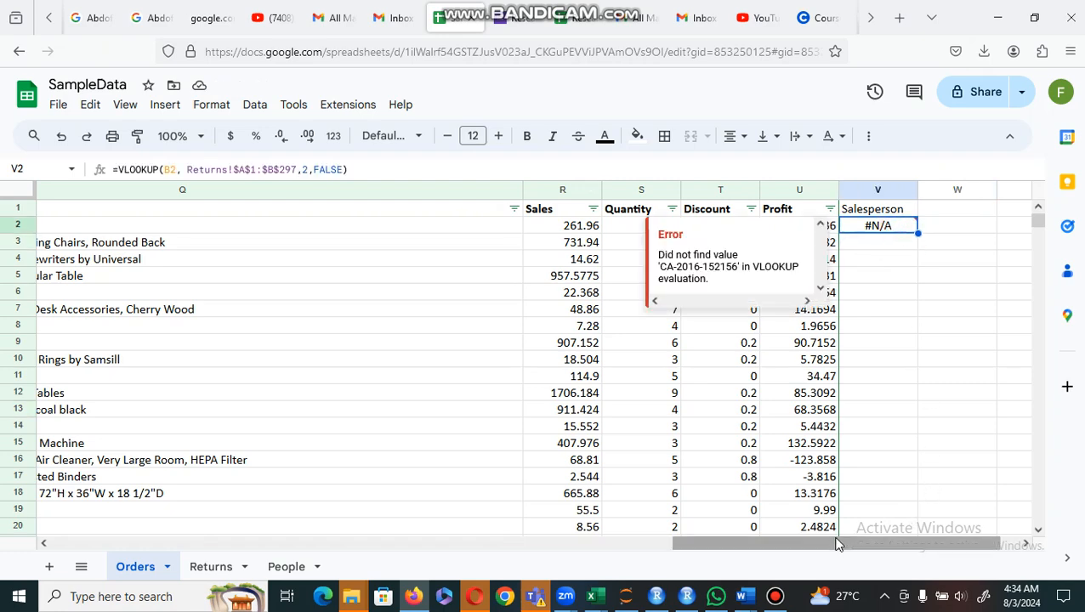
{"action": "left_click_drag", "start_coordinate": [806, 544], "coordinate": [217, 529]}
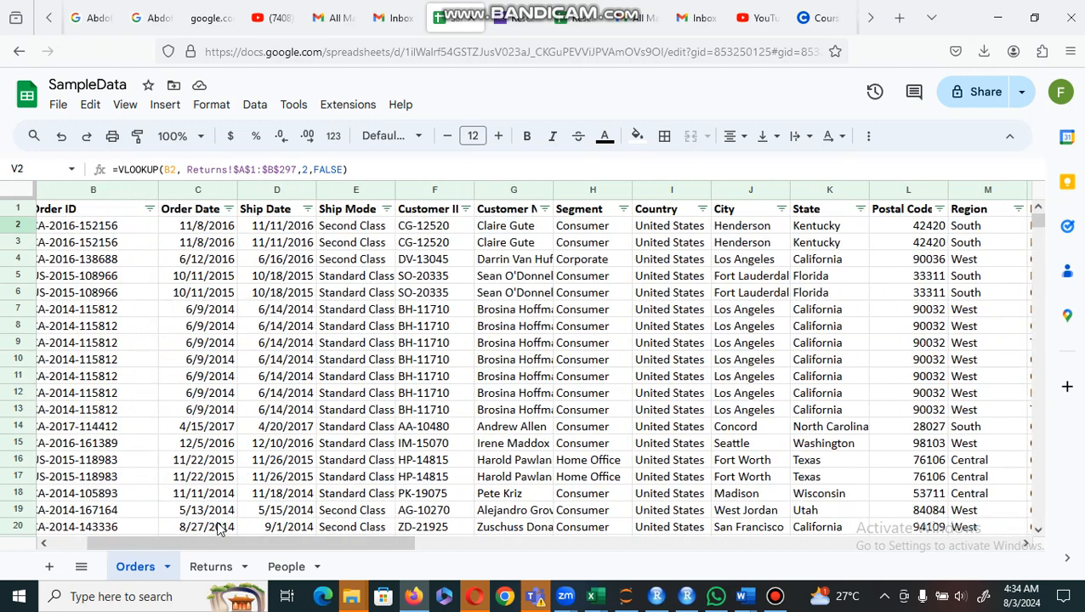
{"action": "left_click", "coordinate": [189, 531]}
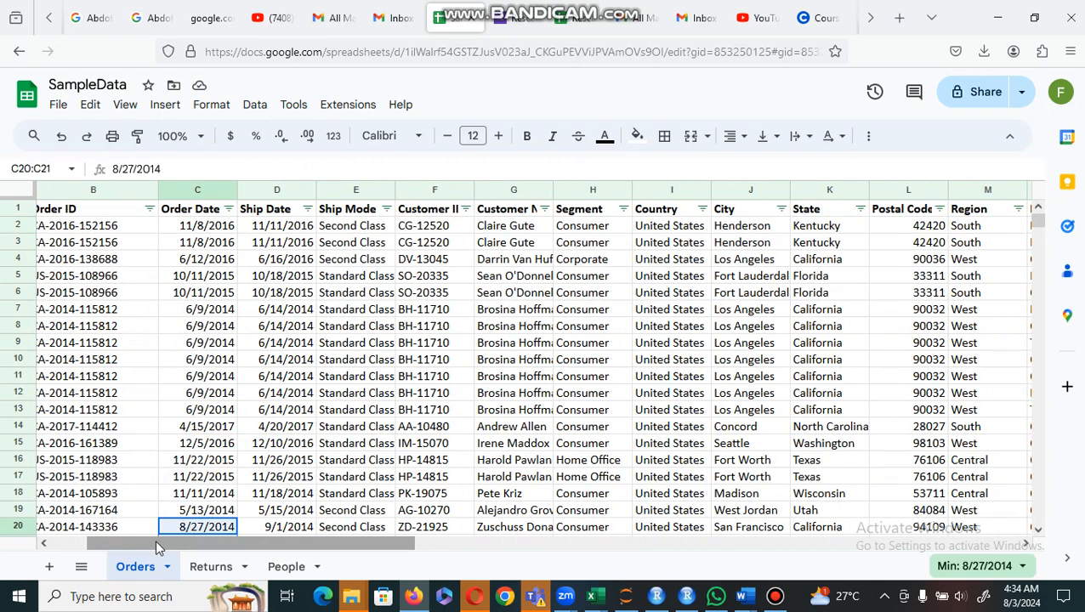
{"action": "left_click_drag", "start_coordinate": [155, 541], "coordinate": [63, 535]}
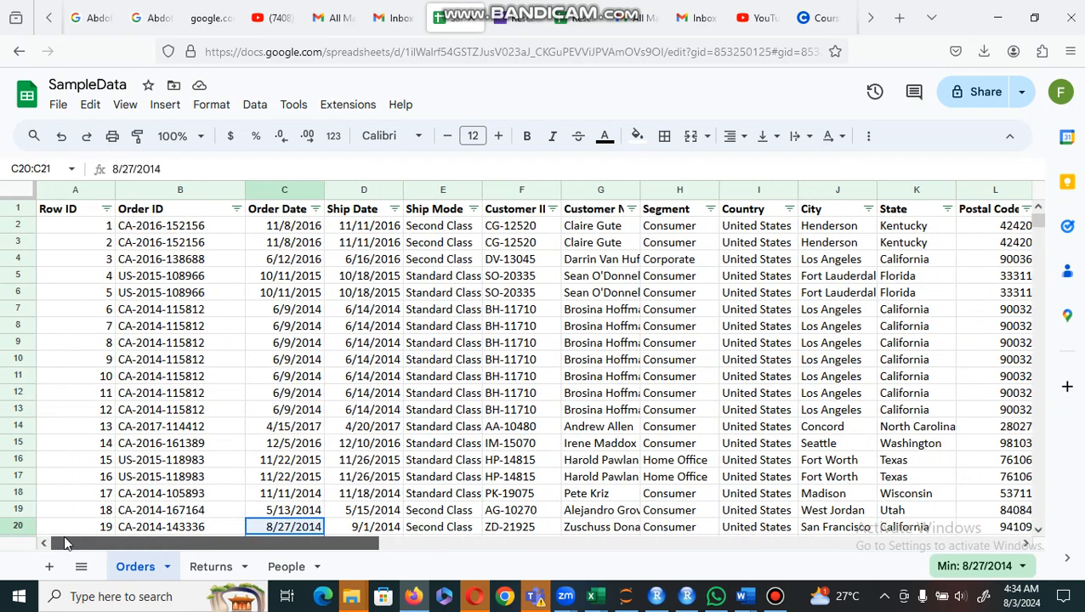
{"action": "left_click", "coordinate": [195, 230]}
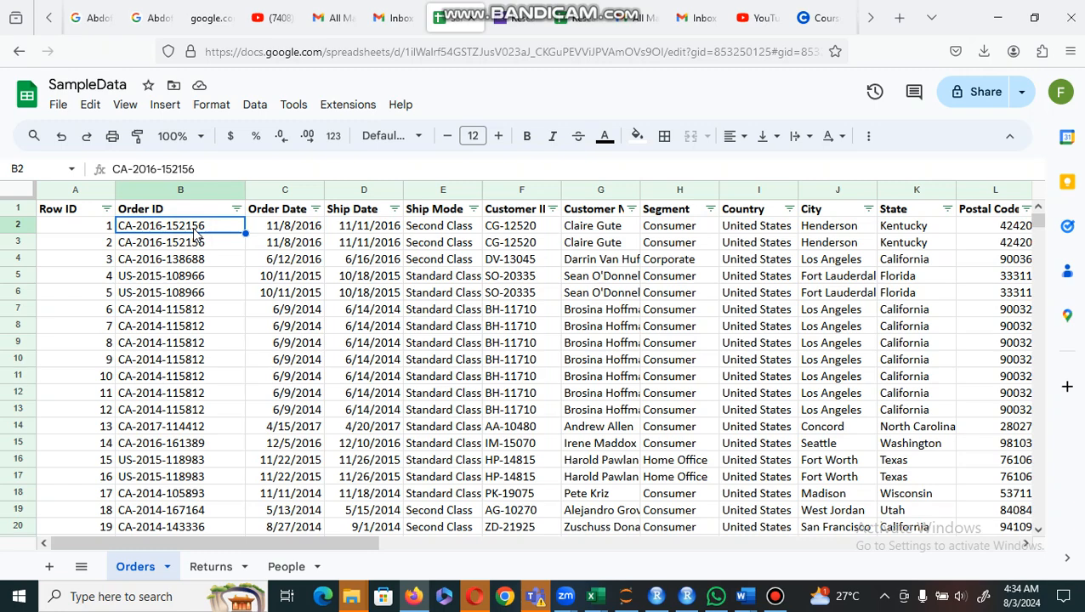
{"action": "key", "text": "Right"}
{"action": "key", "text": "Right"}
{"action": "key", "text": "Right"}
{"action": "key", "text": "Right"}
{"action": "key", "text": "Right"}
{"action": "key", "text": "Right"}
{"action": "key", "text": "Right"}
{"action": "key", "text": "Right"}
{"action": "key", "text": "Right"}
{"action": "key", "text": "Right"}
{"action": "key", "text": "Right"}
{"action": "key", "text": "Right"}
{"action": "key", "text": "Right"}
{"action": "key", "text": "Right"}
{"action": "key", "text": "Right"}
{"action": "key", "text": "Right"}
{"action": "key", "text": "Right"}
{"action": "key", "text": "Right"}
{"action": "key", "text": "Right"}
{"action": "key", "text": "Right"}
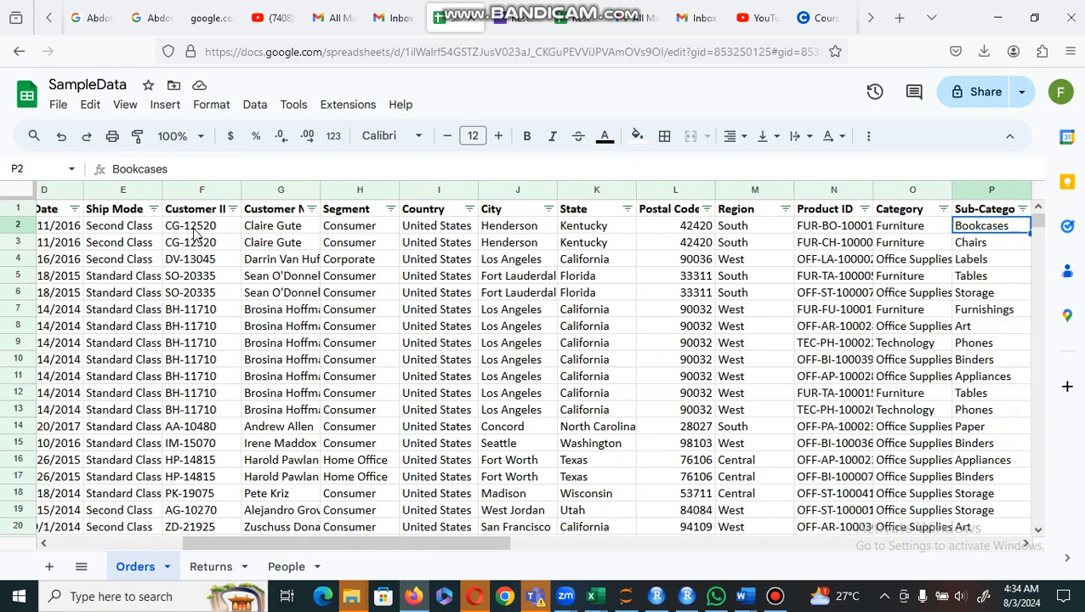
{"action": "key", "text": "Right"}
{"action": "key", "text": "Right"}
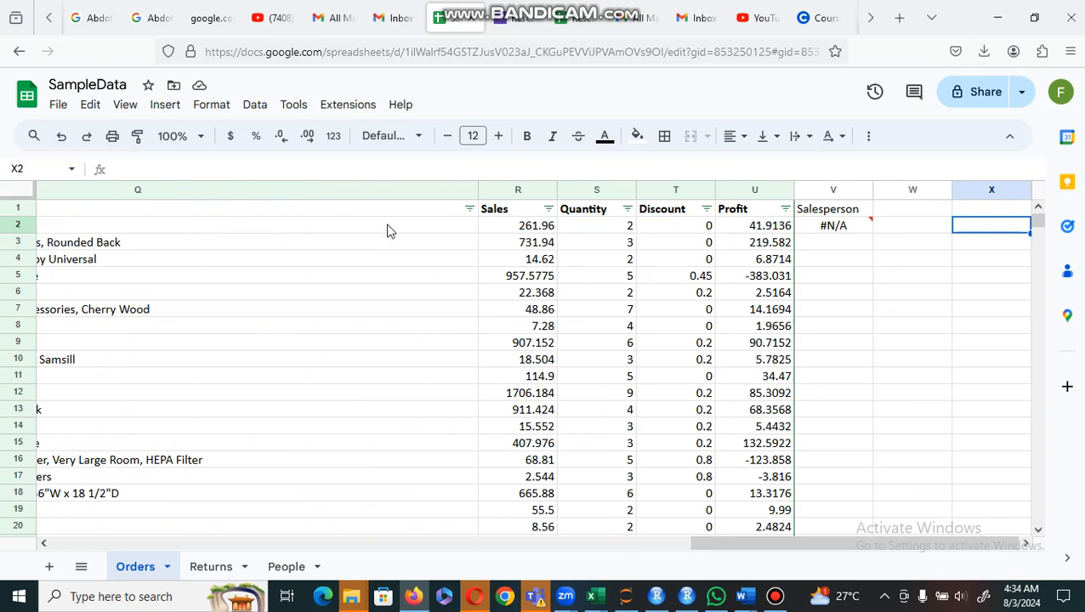
- Start wrapping V2's VLOOKUP formula in an IFERROR function
{"action": "left_click", "coordinate": [822, 228]}
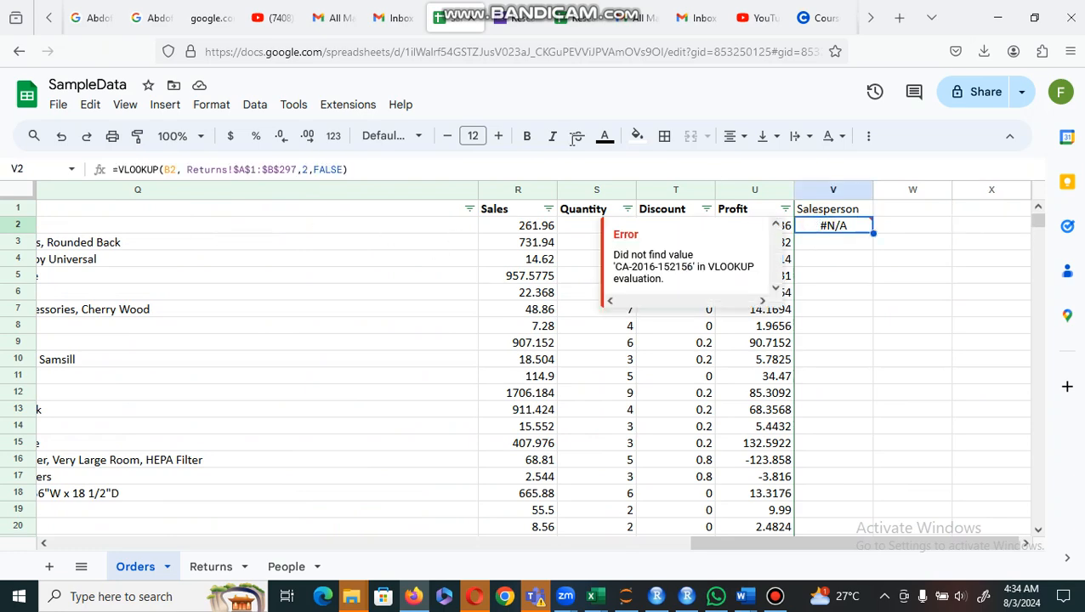
{"action": "left_click", "coordinate": [121, 169]}
{"action": "type", "text": "IFERR"}
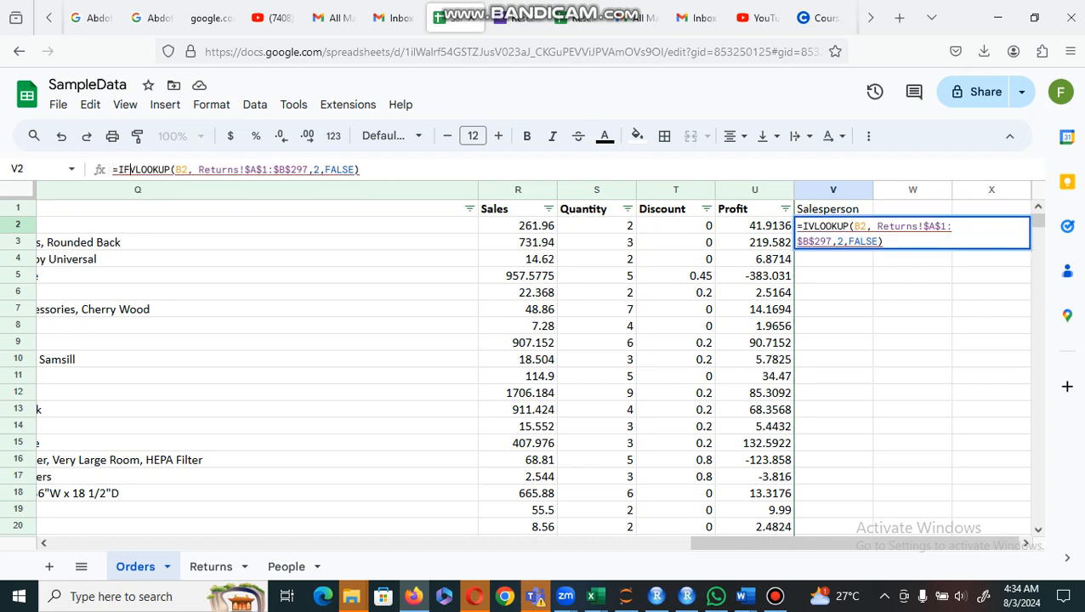
{"action": "type", "text": "OR"}
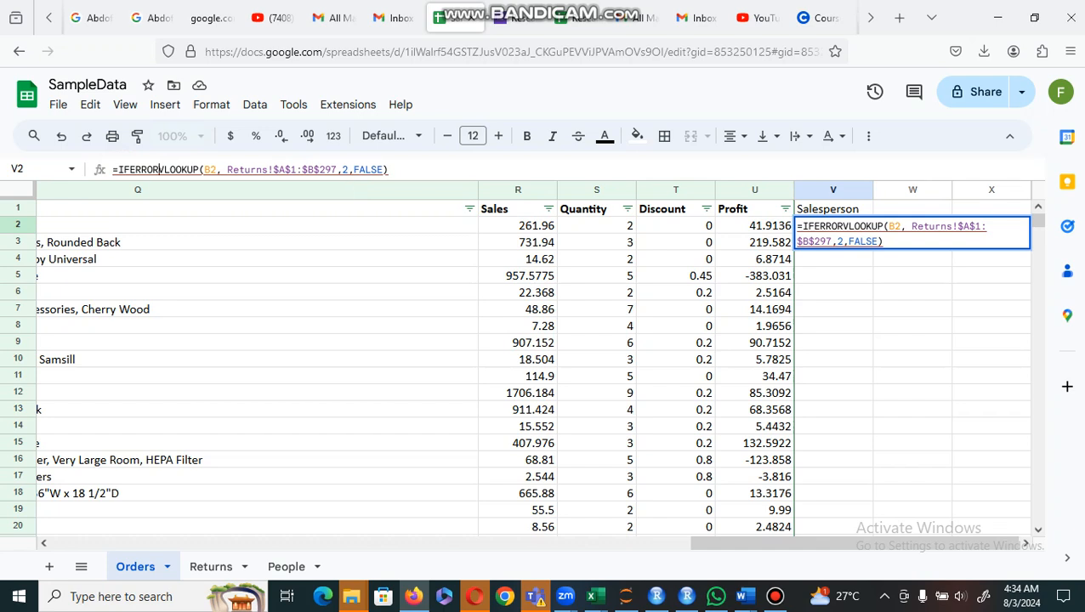
{"action": "type", "text": "("}
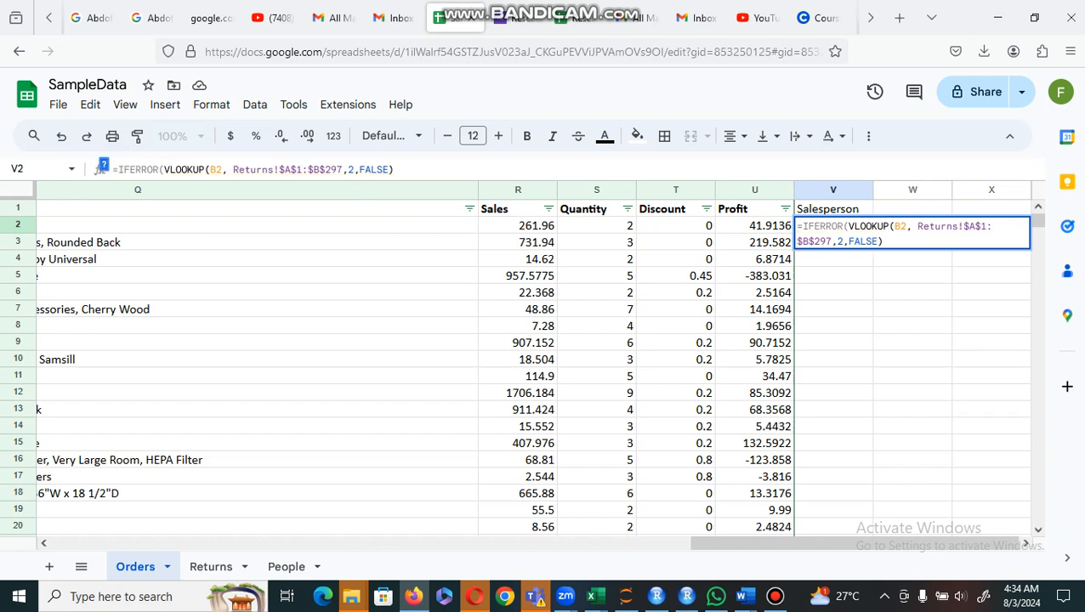
- Add "No" as the IFERROR fallback value in V2, close the function and enter the formula
{"action": "left_click", "coordinate": [399, 169]}
{"action": "type", "text": ","}
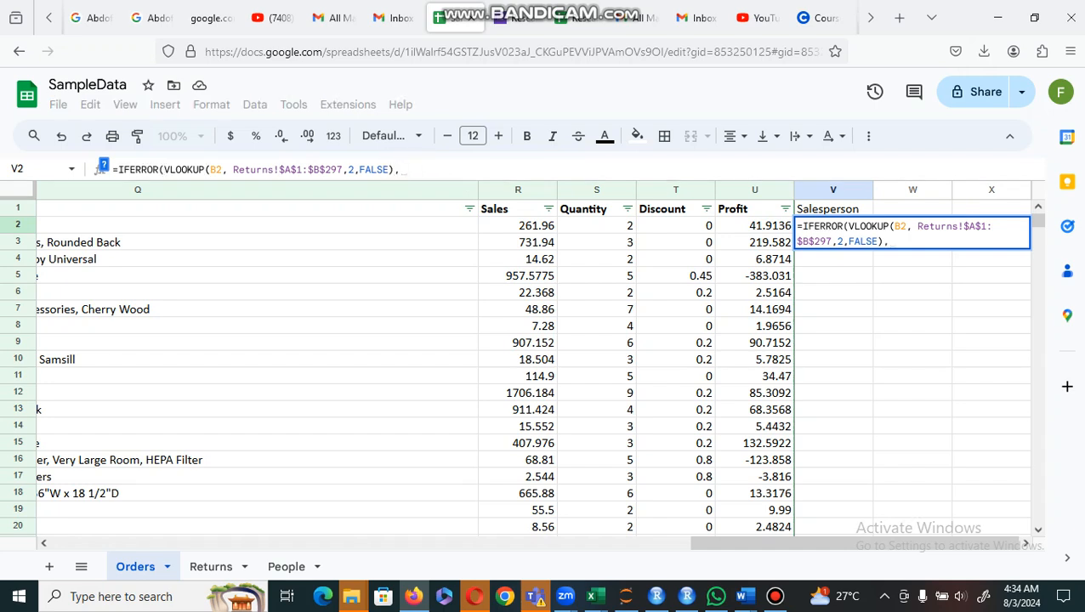
{"action": "type", "text": "\"n"}
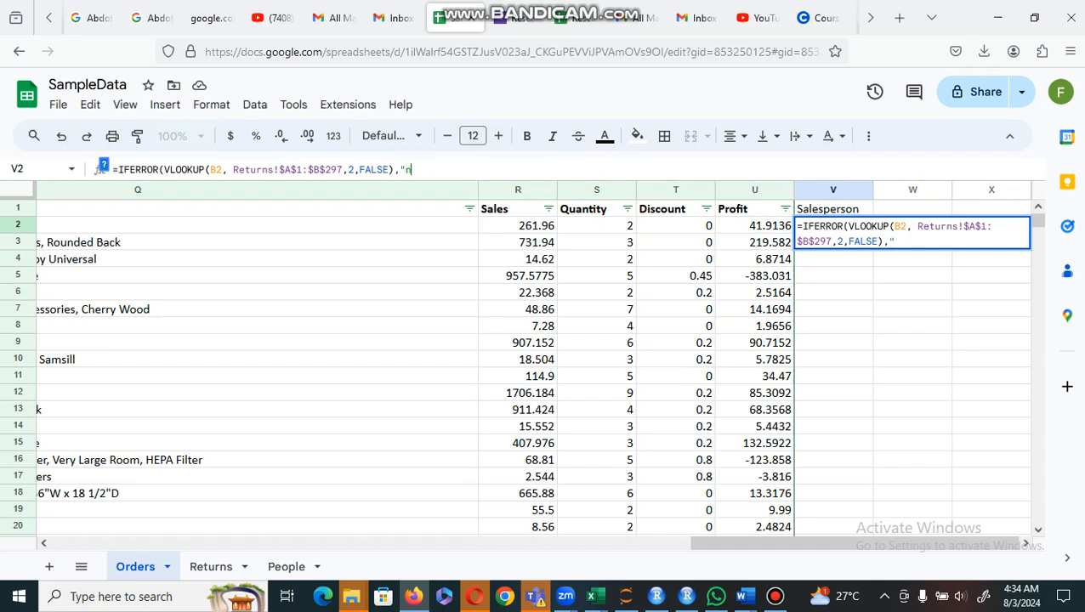
{"action": "type", "text": "0\""}
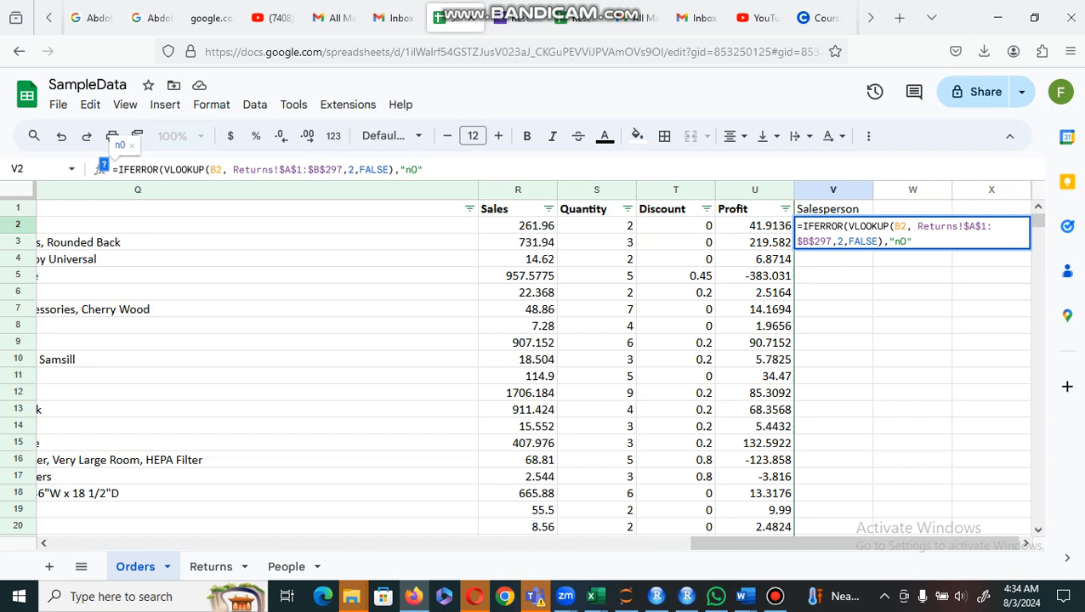
{"action": "key", "text": "BackSpace"}
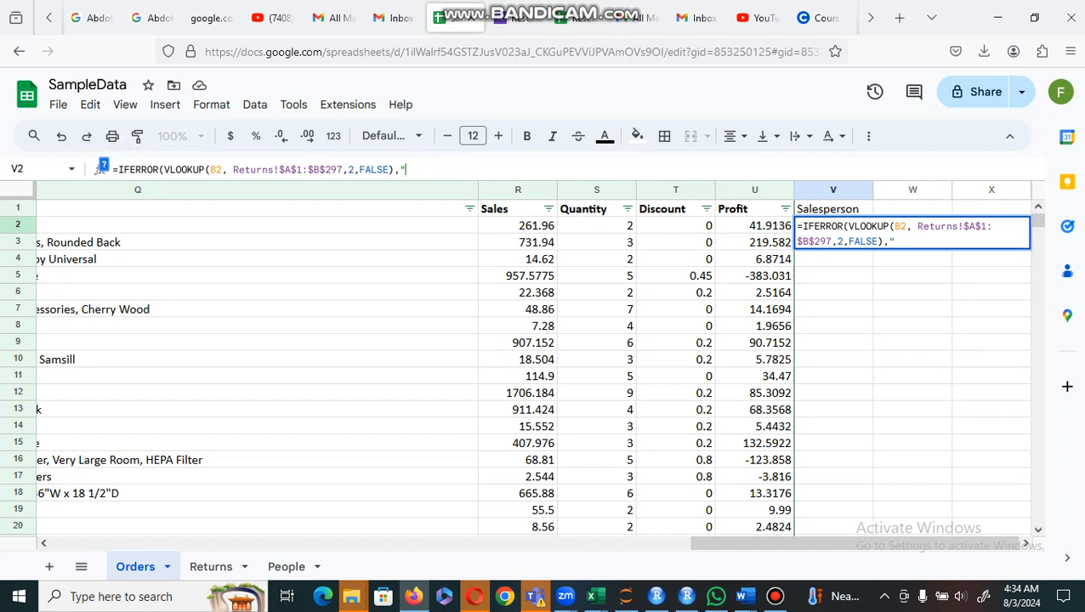
{"action": "type", "text": "n0"}
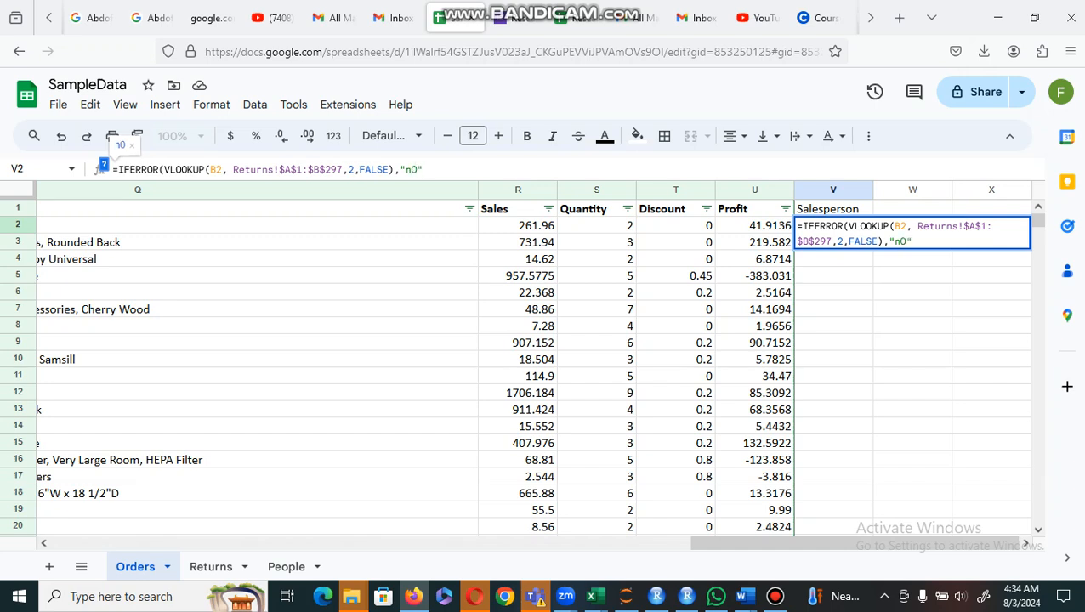
{"action": "key", "text": "BackSpace"}
{"action": "key", "text": "BackSpace"}
{"action": "type", "text": "No\")"}
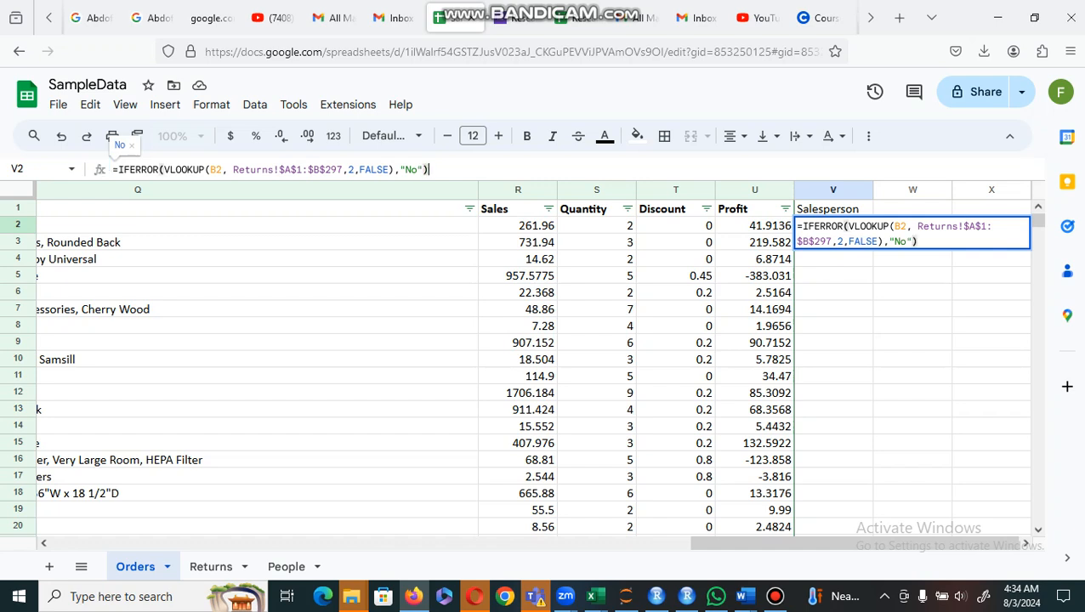
{"action": "key", "text": "Return"}
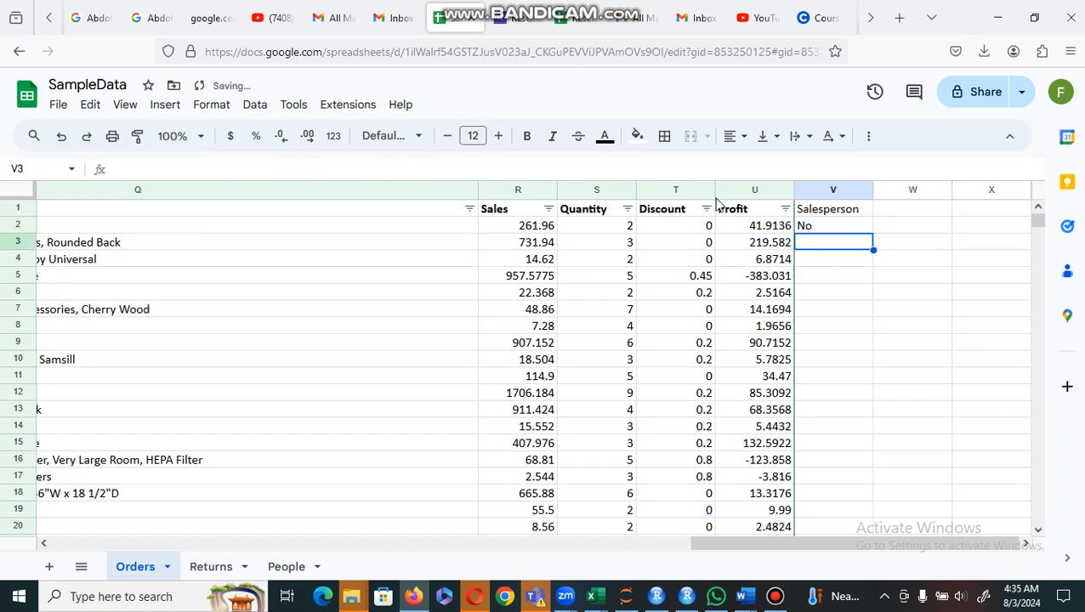
- Fill the IFERROR formula from V2 down the Salesperson column for all order rows
{"action": "left_click", "coordinate": [845, 231]}
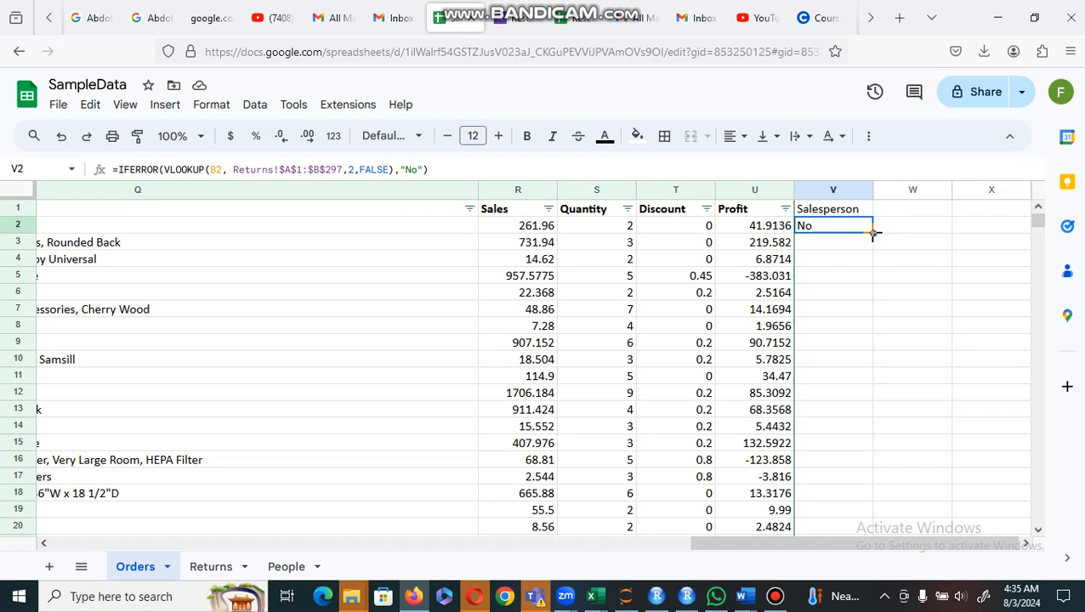
{"action": "double_click", "coordinate": [872, 234]}
{"action": "double_click", "coordinate": [873, 233]}
{"action": "double_click", "coordinate": [873, 233]}
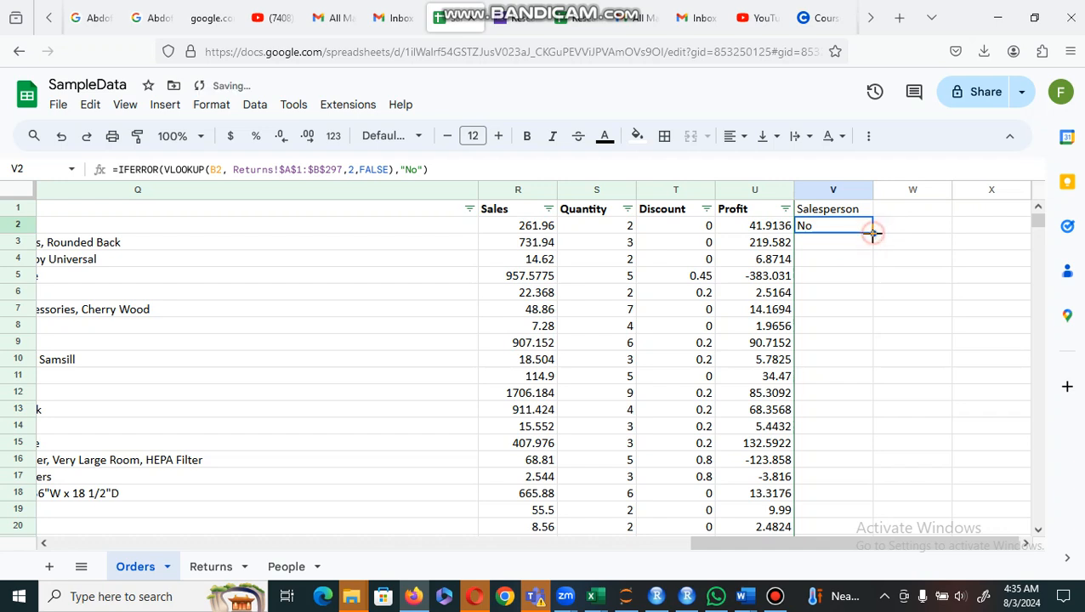
{"action": "left_click_drag", "start_coordinate": [872, 233], "coordinate": [854, 473]}
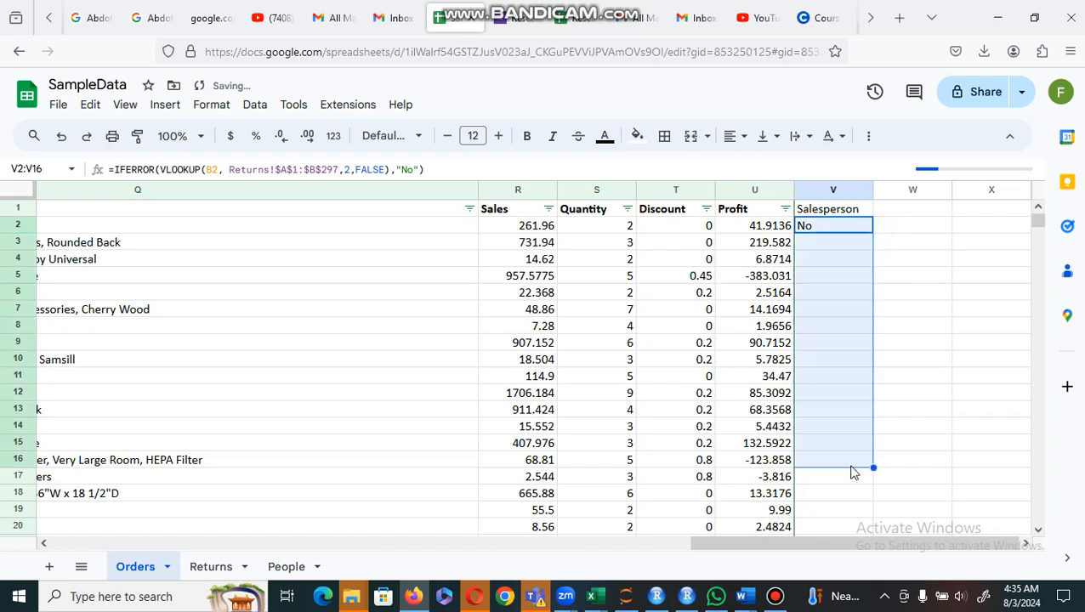
{"action": "double_click", "coordinate": [872, 467]}
{"action": "double_click", "coordinate": [873, 467]}
{"action": "double_click", "coordinate": [873, 467]}
- Look through the filled Salesperson column down to row 153 to check the formula's Yes and No results
{"action": "scroll", "coordinate": [1044, 538], "scroll_direction": "down", "scroll_amount": 5}
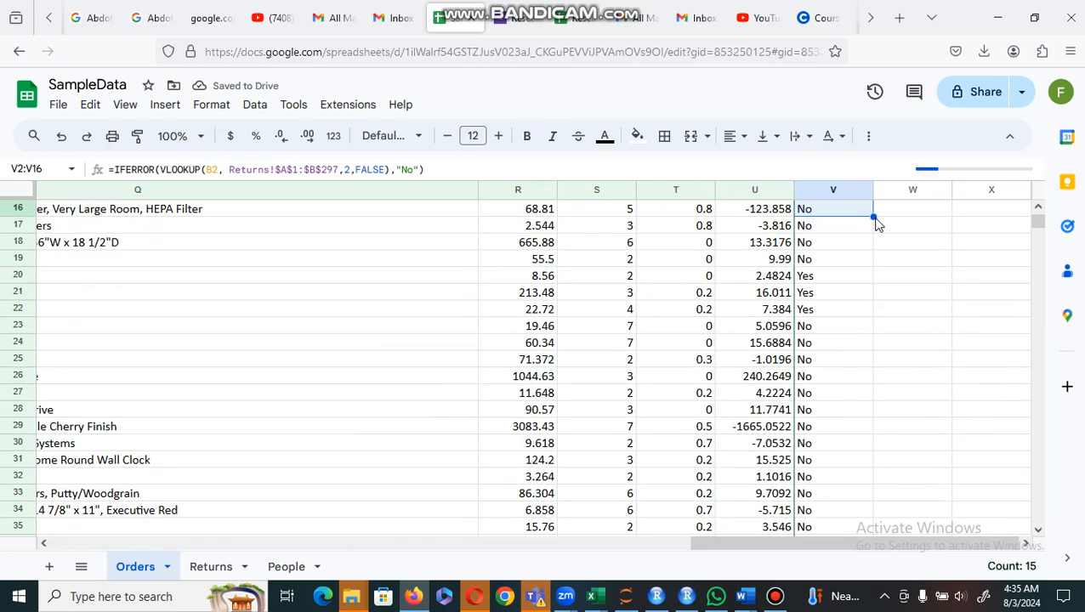
{"action": "left_click", "coordinate": [832, 329]}
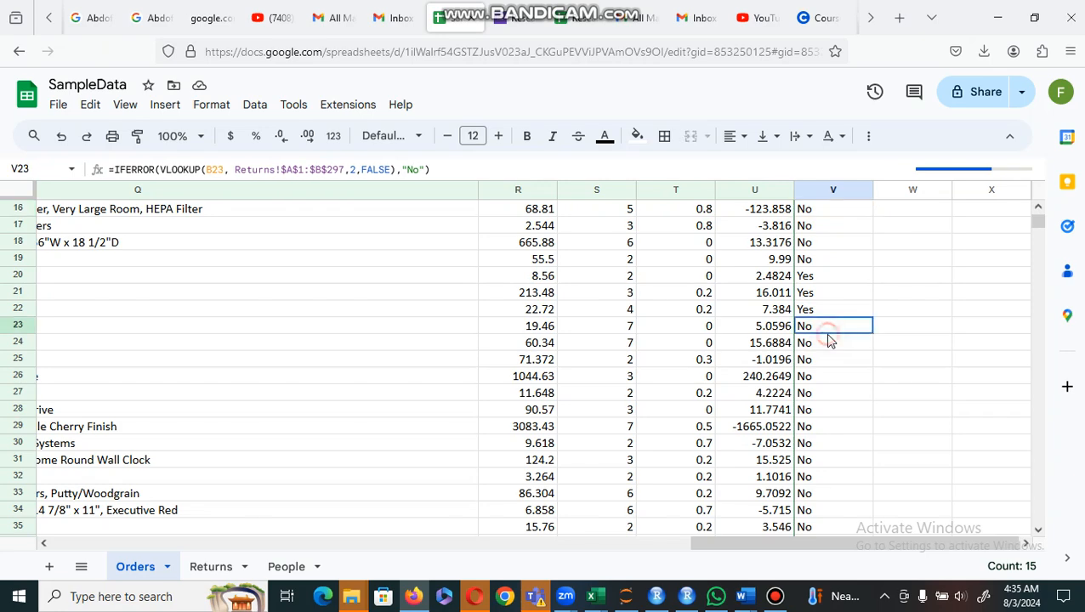
{"action": "key", "text": "Down"}
{"action": "key", "text": "Down"}
{"action": "key", "text": "Down"}
{"action": "key", "text": "Down"}
{"action": "key", "text": "Down"}
{"action": "key", "text": "Down"}
{"action": "key", "text": "Down"}
{"action": "key", "text": "Down"}
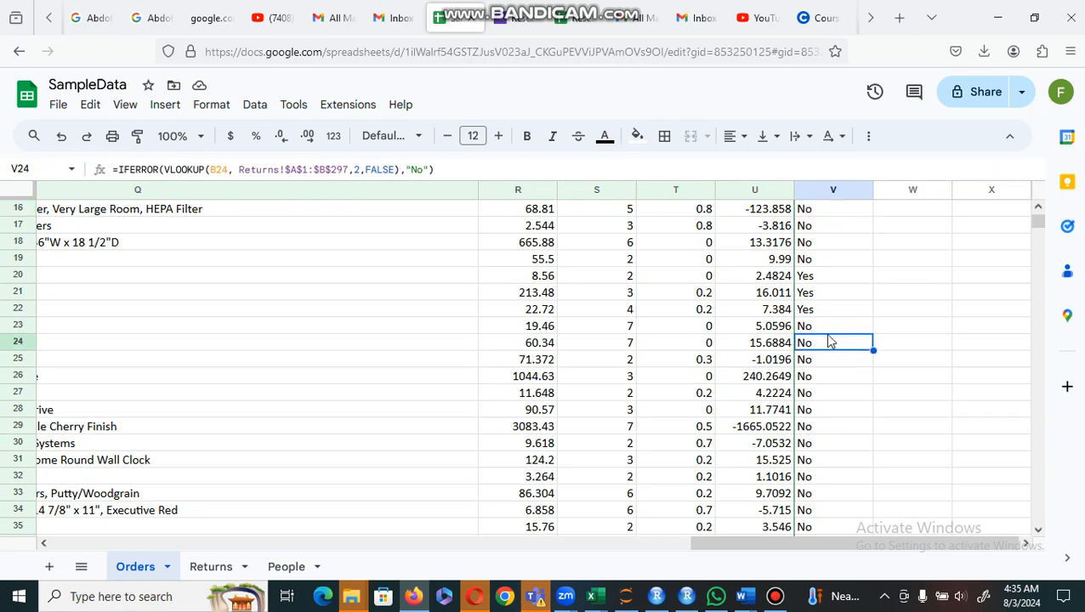
{"action": "key", "text": "Down"}
{"action": "key", "text": "Down"}
{"action": "key", "text": "Down"}
{"action": "key", "text": "Down"}
{"action": "key", "text": "Down"}
{"action": "key", "text": "Down"}
{"action": "key", "text": "Down"}
{"action": "key", "text": "Down"}
{"action": "key", "text": "Down"}
{"action": "key", "text": "Down"}
{"action": "key", "text": "Down"}
{"action": "key", "text": "Down"}
{"action": "key", "text": "Down"}
{"action": "key", "text": "Down"}
{"action": "key", "text": "Down"}
{"action": "key", "text": "Down"}
{"action": "key", "text": "Down"}
{"action": "key", "text": "Down"}
{"action": "key", "text": "Down"}
{"action": "key", "text": "Down"}
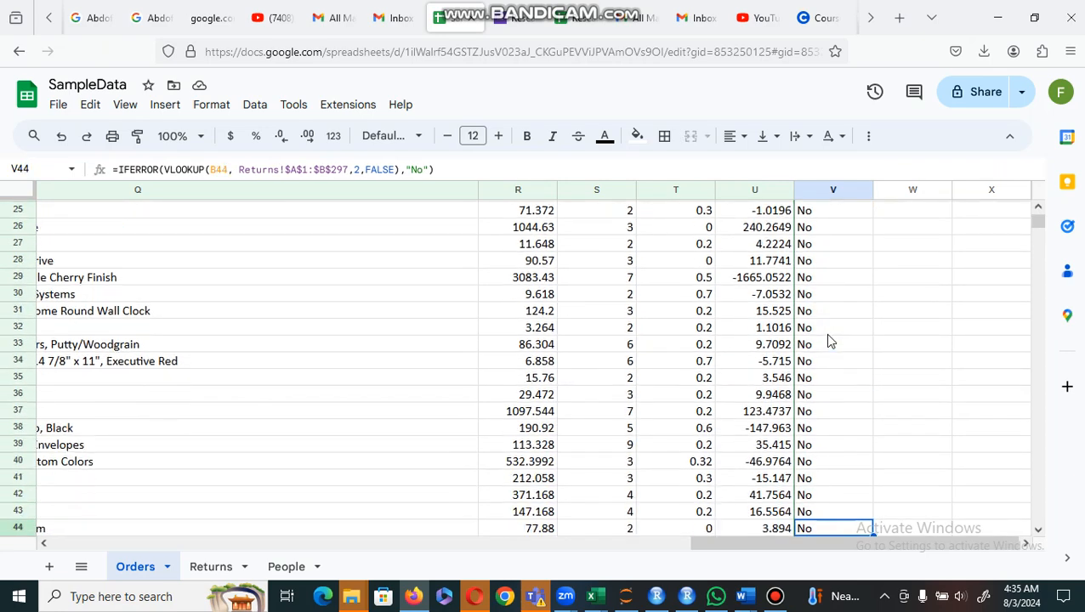
{"action": "key", "text": "Down"}
{"action": "key", "text": "Down"}
{"action": "key", "text": "Down"}
{"action": "key", "text": "Down"}
{"action": "key", "text": "Down"}
{"action": "key", "text": "Down"}
{"action": "key", "text": "Down"}
{"action": "key", "text": "Down"}
{"action": "key", "text": "Down"}
{"action": "key", "text": "Down"}
{"action": "key", "text": "Down"}
{"action": "key", "text": "Down"}
{"action": "key", "text": "Down"}
{"action": "key", "text": "Down"}
{"action": "key", "text": "Down"}
{"action": "key", "text": "Down"}
{"action": "key", "text": "Down"}
{"action": "key", "text": "Down"}
{"action": "key", "text": "Down"}
{"action": "key", "text": "Down"}
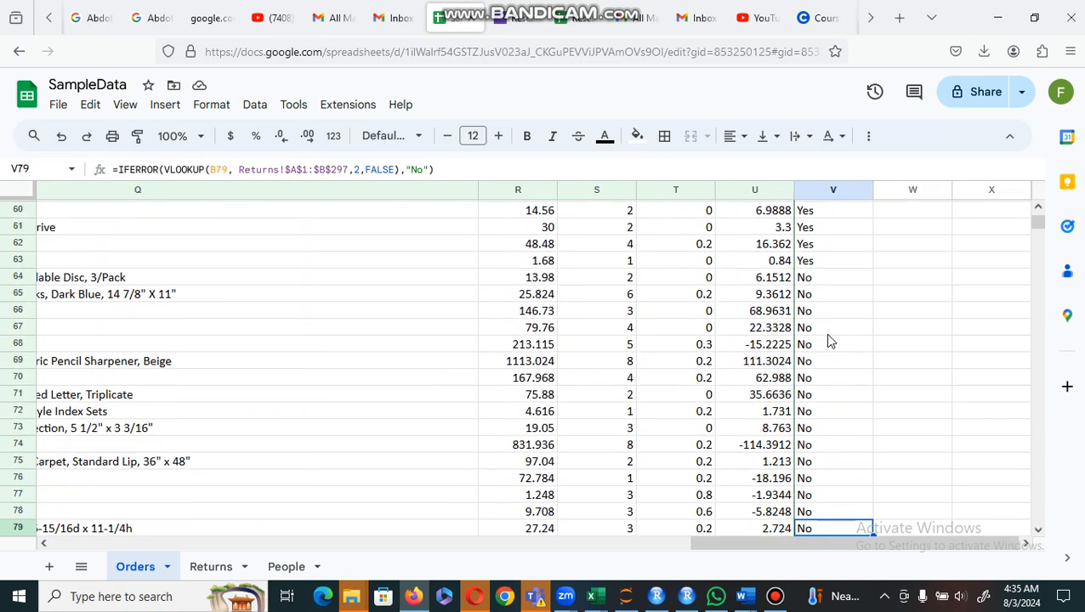
{"action": "key", "text": "Down"}
{"action": "key", "text": "Down"}
{"action": "key", "text": "Down"}
{"action": "key", "text": "Down"}
{"action": "key", "text": "Down"}
{"action": "key", "text": "Down"}
{"action": "key", "text": "Down"}
{"action": "key", "text": "Down"}
{"action": "key", "text": "Down"}
{"action": "key", "text": "Down"}
{"action": "key", "text": "Down"}
{"action": "key", "text": "Down"}
{"action": "key", "text": "Down"}
{"action": "key", "text": "Down"}
{"action": "key", "text": "Down"}
{"action": "key", "text": "Down"}
{"action": "key", "text": "Down"}
{"action": "key", "text": "Down"}
{"action": "key", "text": "Down"}
{"action": "key", "text": "Down"}
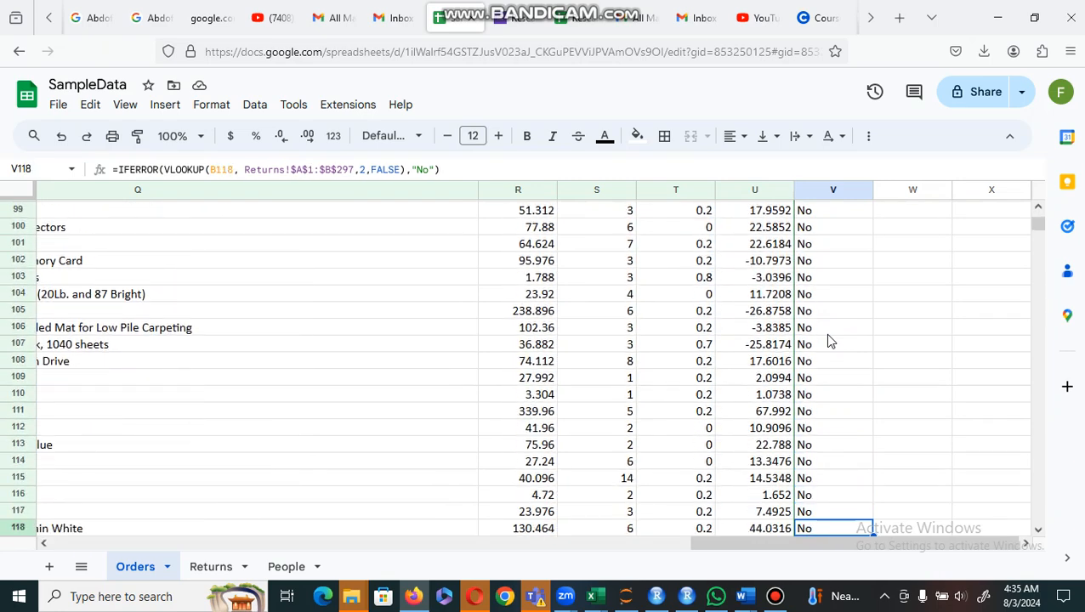
{"action": "key", "text": "Down"}
{"action": "key", "text": "Down"}
{"action": "key", "text": "Down"}
{"action": "key", "text": "Down"}
{"action": "key", "text": "Down"}
{"action": "key", "text": "Down"}
{"action": "key", "text": "Down"}
{"action": "key", "text": "Down"}
{"action": "key", "text": "Down"}
{"action": "key", "text": "Down"}
{"action": "key", "text": "Down"}
{"action": "key", "text": "Down"}
{"action": "key", "text": "Down"}
{"action": "key", "text": "Down"}
{"action": "key", "text": "Down"}
{"action": "key", "text": "Down"}
{"action": "key", "text": "Down"}
{"action": "key", "text": "Down"}
{"action": "key", "text": "Down"}
{"action": "key", "text": "Down"}
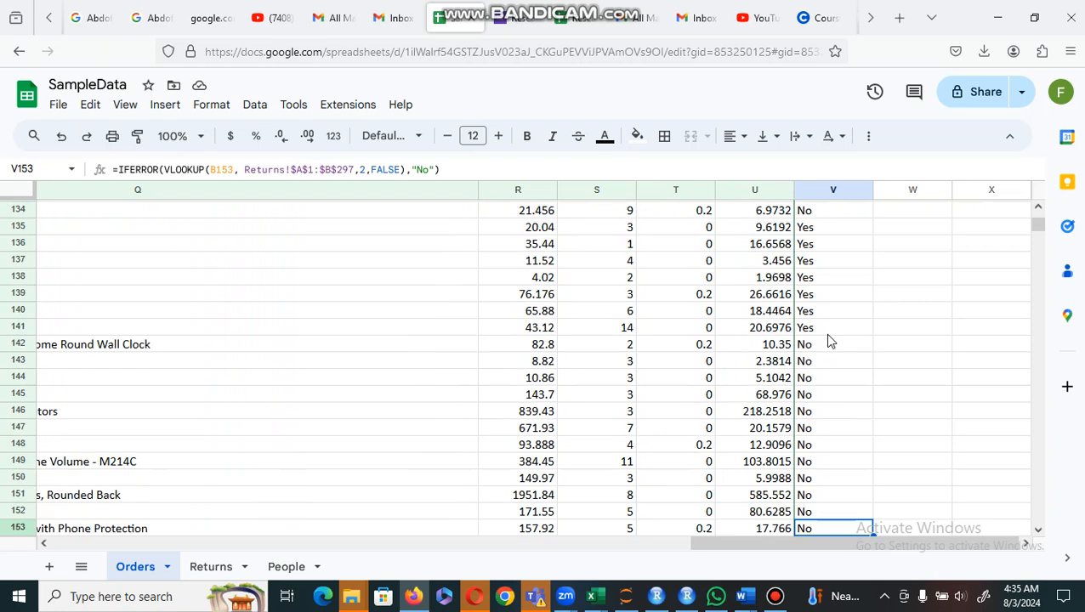
- Look further down the Salesperson column to row 299 to check the lookup's Yes and No results
{"action": "key", "text": "Down"}
{"action": "key", "text": "Down"}
{"action": "key", "text": "Down"}
{"action": "key", "text": "Down"}
{"action": "key", "text": "Down"}
{"action": "key", "text": "Down"}
{"action": "key", "text": "Down"}
{"action": "key", "text": "Down"}
{"action": "key", "text": "Down"}
{"action": "key", "text": "Down"}
{"action": "key", "text": "Down"}
{"action": "key", "text": "Down"}
{"action": "key", "text": "Down"}
{"action": "key", "text": "Down"}
{"action": "key", "text": "Down"}
{"action": "key", "text": "Down"}
{"action": "key", "text": "Down"}
{"action": "key", "text": "Down"}
{"action": "key", "text": "Down"}
{"action": "key", "text": "Down"}
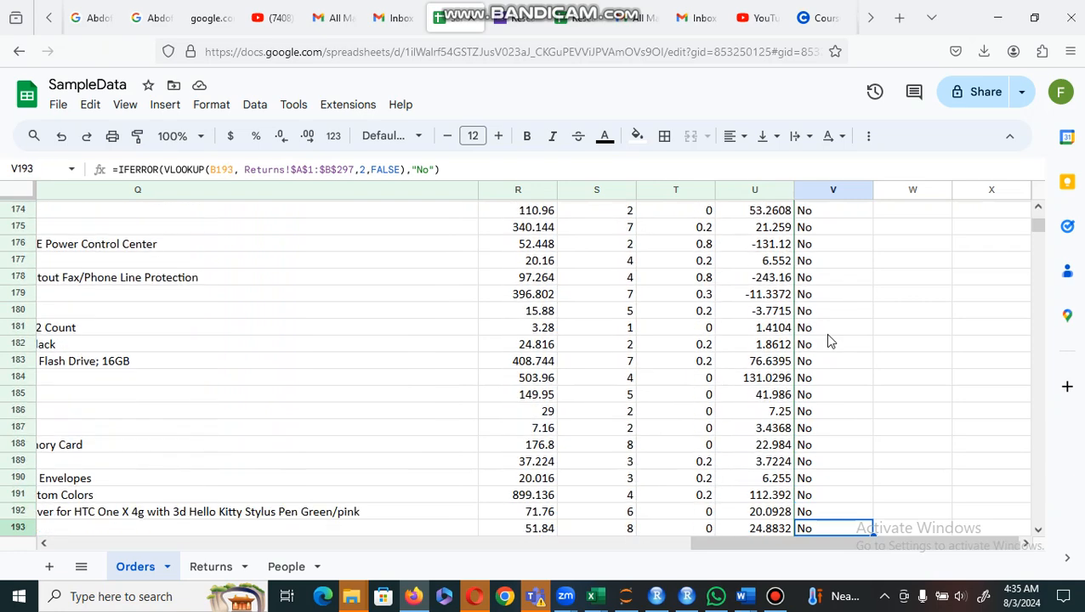
{"action": "key", "text": "Down"}
{"action": "key", "text": "Down"}
{"action": "key", "text": "Down"}
{"action": "key", "text": "Down"}
{"action": "key", "text": "Down"}
{"action": "key", "text": "Down"}
{"action": "key", "text": "Down"}
{"action": "key", "text": "Down"}
{"action": "key", "text": "Down"}
{"action": "key", "text": "Down"}
{"action": "key", "text": "Down"}
{"action": "key", "text": "Down"}
{"action": "key", "text": "Down"}
{"action": "key", "text": "Down"}
{"action": "key", "text": "Down"}
{"action": "key", "text": "Down"}
{"action": "key", "text": "Down"}
{"action": "key", "text": "Down"}
{"action": "key", "text": "Down"}
{"action": "key", "text": "Down"}
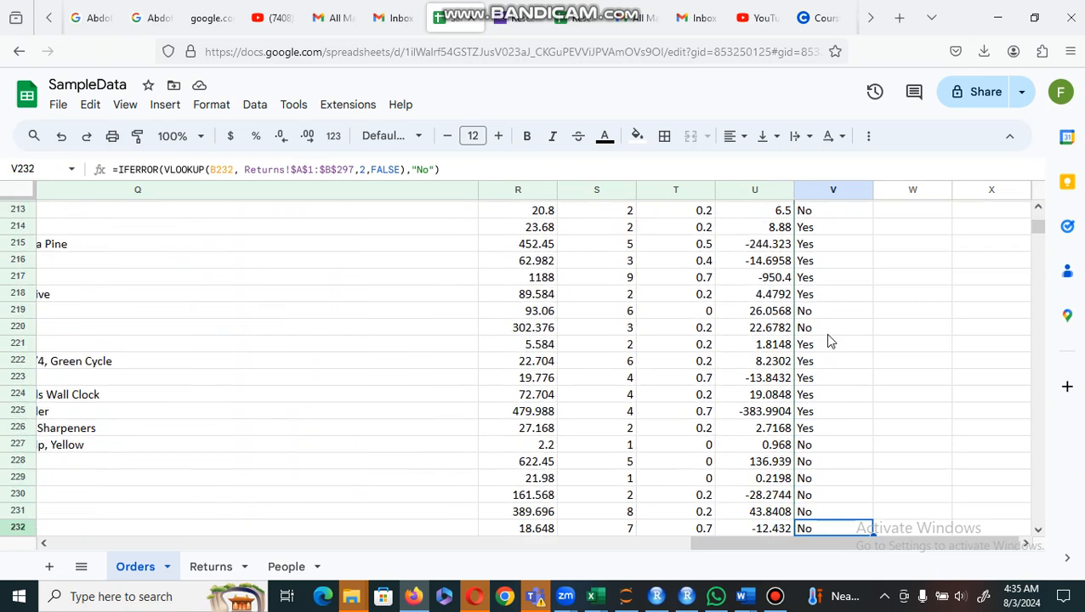
{"action": "key", "text": "Down"}
{"action": "key", "text": "Down"}
{"action": "key", "text": "Down"}
{"action": "key", "text": "Down"}
{"action": "key", "text": "Down"}
{"action": "key", "text": "Down"}
{"action": "key", "text": "Down"}
{"action": "key", "text": "Down"}
{"action": "key", "text": "Down"}
{"action": "key", "text": "Down"}
{"action": "key", "text": "Down"}
{"action": "key", "text": "Down"}
{"action": "key", "text": "Down"}
{"action": "key", "text": "Down"}
{"action": "key", "text": "Down"}
{"action": "key", "text": "Down"}
{"action": "key", "text": "Down"}
{"action": "key", "text": "Down"}
{"action": "key", "text": "Down"}
{"action": "key", "text": "Down"}
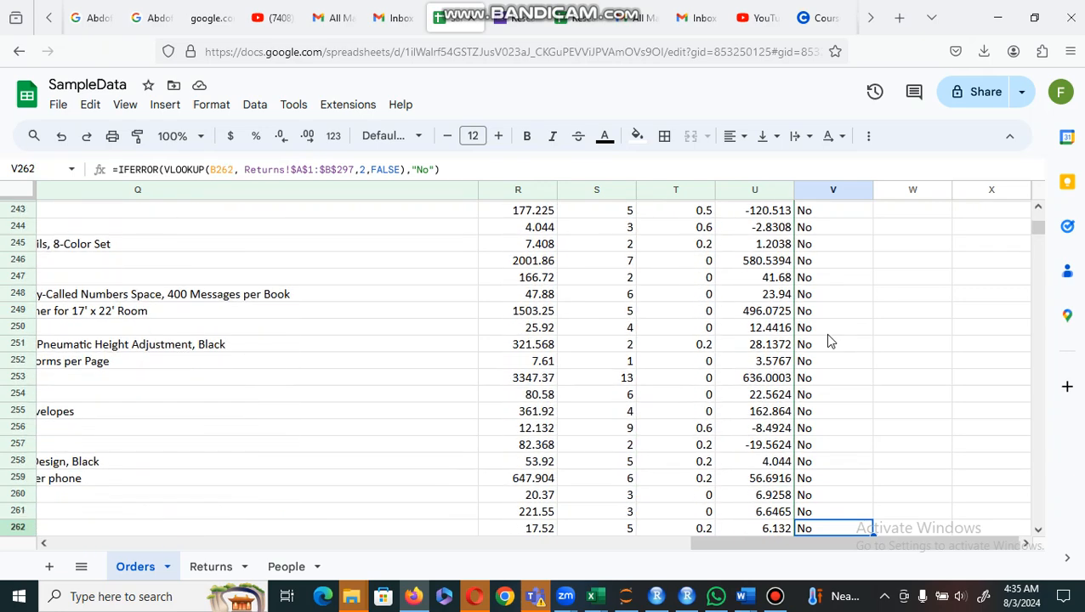
{"action": "key", "text": "Down"}
{"action": "key", "text": "Down"}
{"action": "key", "text": "Down"}
{"action": "key", "text": "Down"}
{"action": "key", "text": "Down"}
{"action": "key", "text": "Down"}
{"action": "key", "text": "Down"}
{"action": "key", "text": "Down"}
{"action": "key", "text": "Down"}
{"action": "key", "text": "Down"}
{"action": "key", "text": "Down"}
{"action": "key", "text": "Down"}
{"action": "key", "text": "Down"}
{"action": "key", "text": "Down"}
{"action": "key", "text": "Down"}
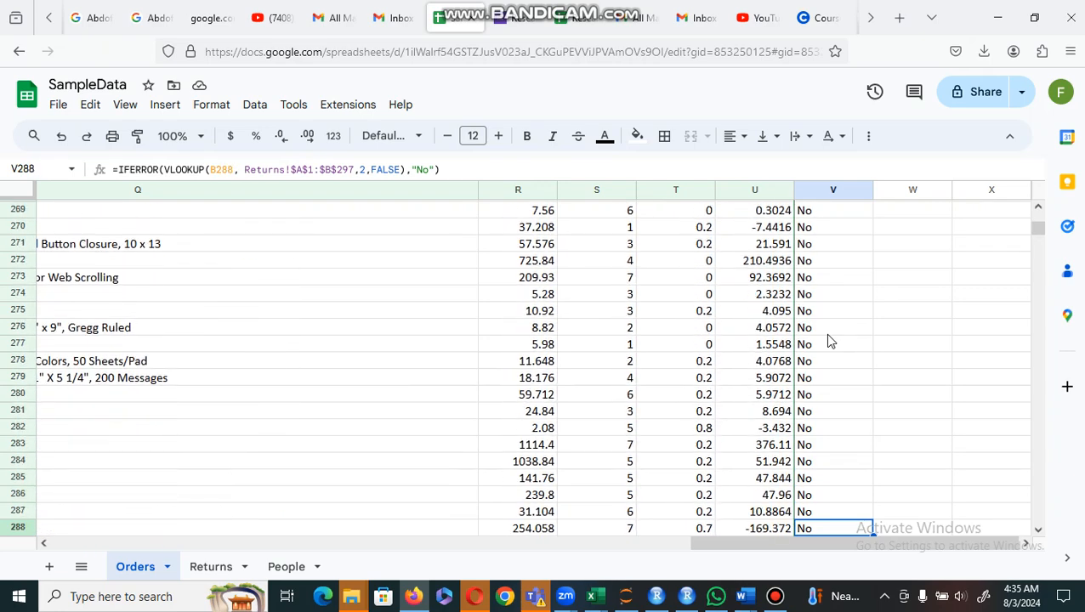
{"action": "key", "text": "Down"}
{"action": "key", "text": "Down"}
{"action": "key", "text": "Down"}
{"action": "key", "text": "Down"}
{"action": "key", "text": "Down"}
{"action": "key", "text": "Down"}
{"action": "key", "text": "Down"}
{"action": "key", "text": "Down"}
{"action": "key", "text": "Down"}
{"action": "key", "text": "Down"}
{"action": "key", "text": "Down"}
{"action": "key", "text": "Down"}
{"action": "key", "text": "Down"}
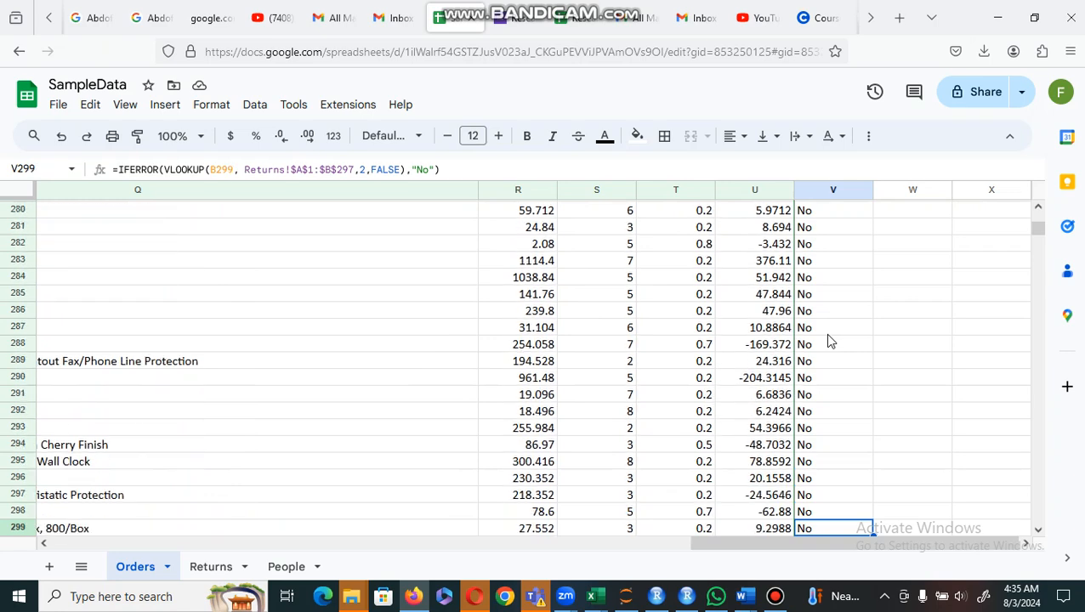
- Make the Salesperson header in V1 bold and recreate the Orders sheet's filter so that it includes column V
{"action": "key", "text": "ctrl+Up"}
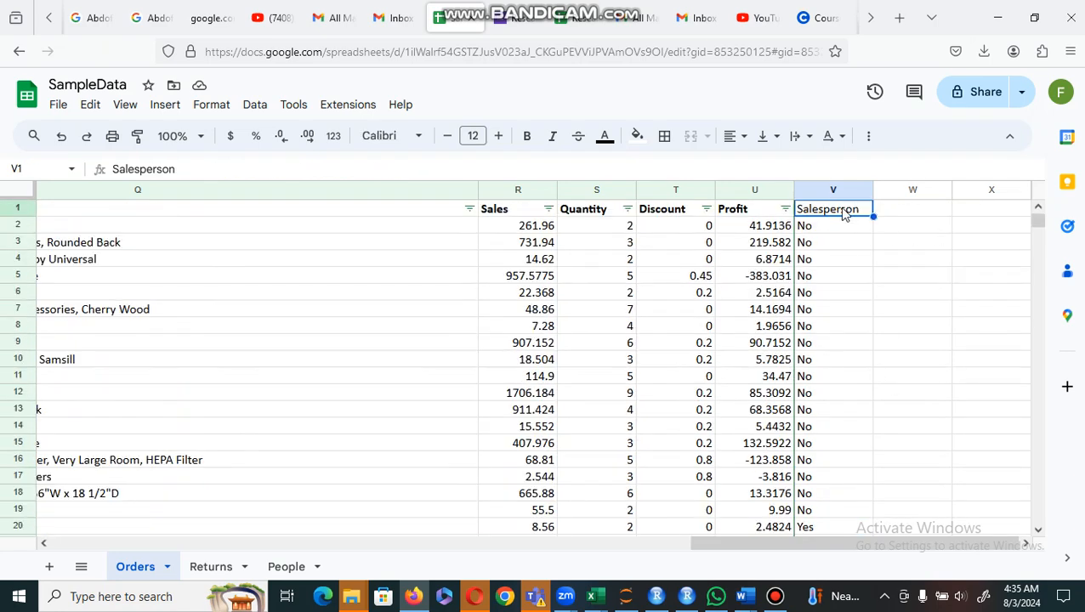
{"action": "key", "text": "ctrl+b"}
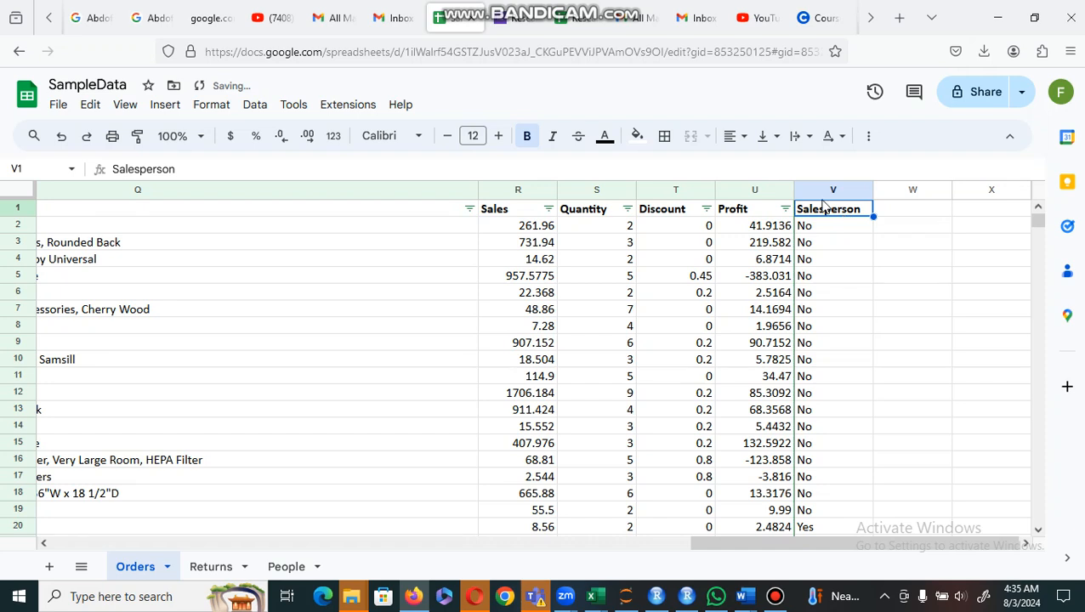
{"action": "left_click", "coordinate": [254, 105]}
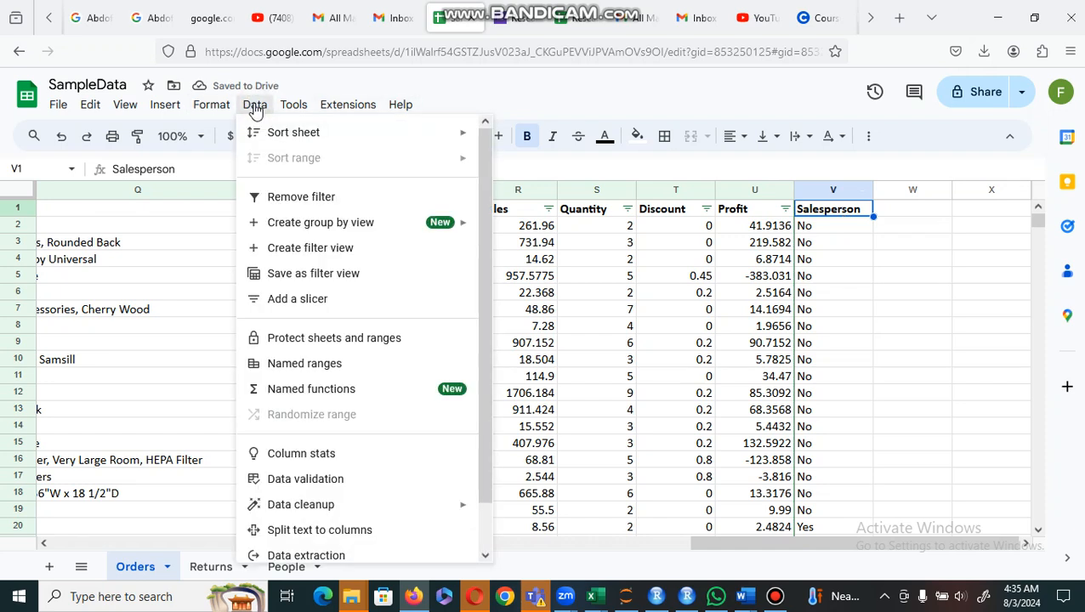
{"action": "left_click", "coordinate": [292, 198]}
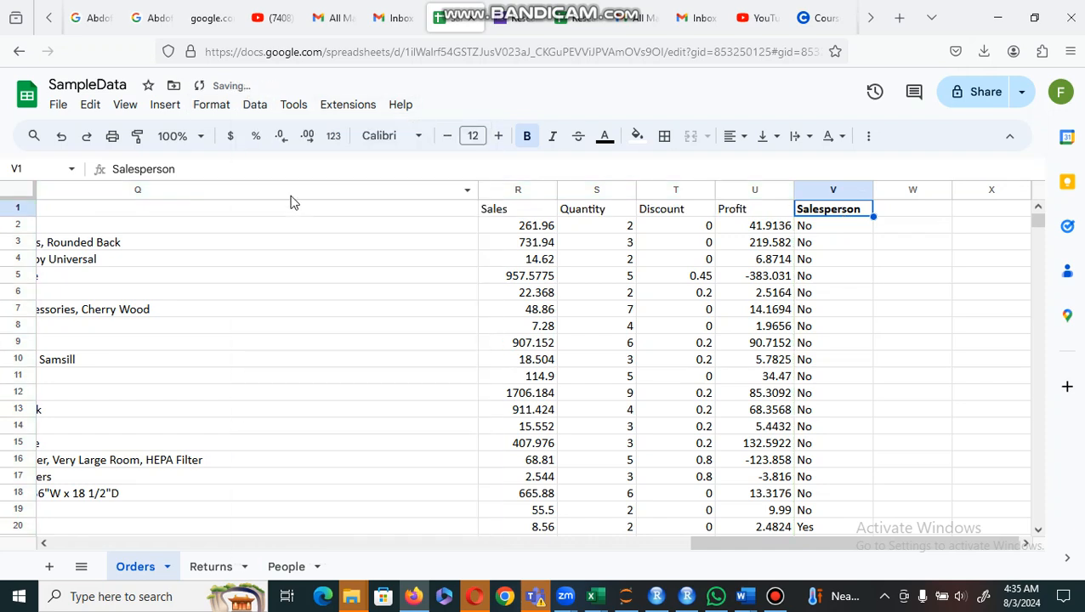
{"action": "left_click", "coordinate": [257, 106]}
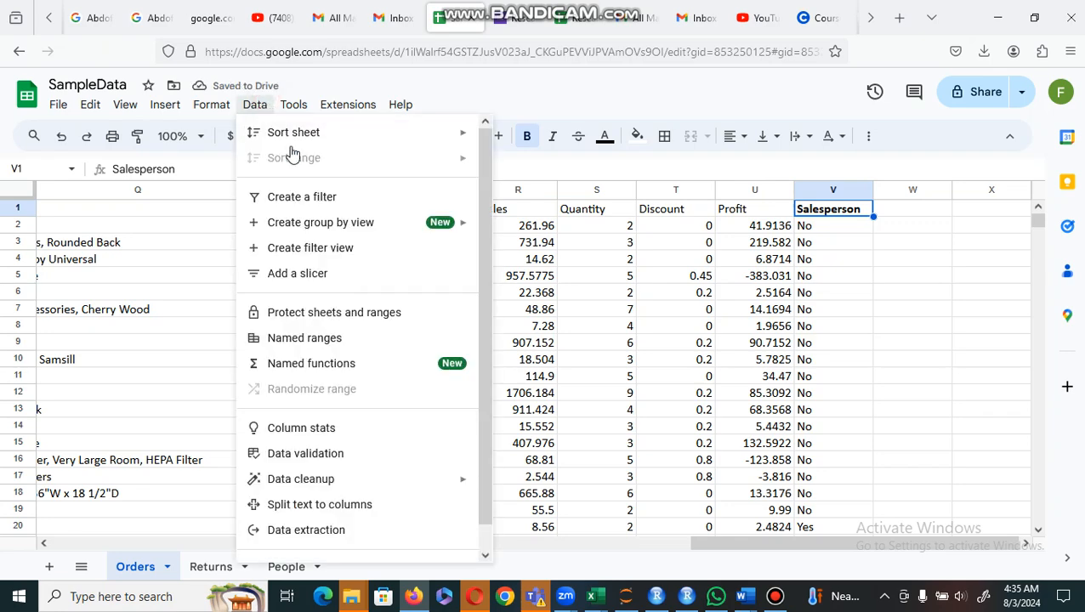
{"action": "left_click", "coordinate": [319, 198]}
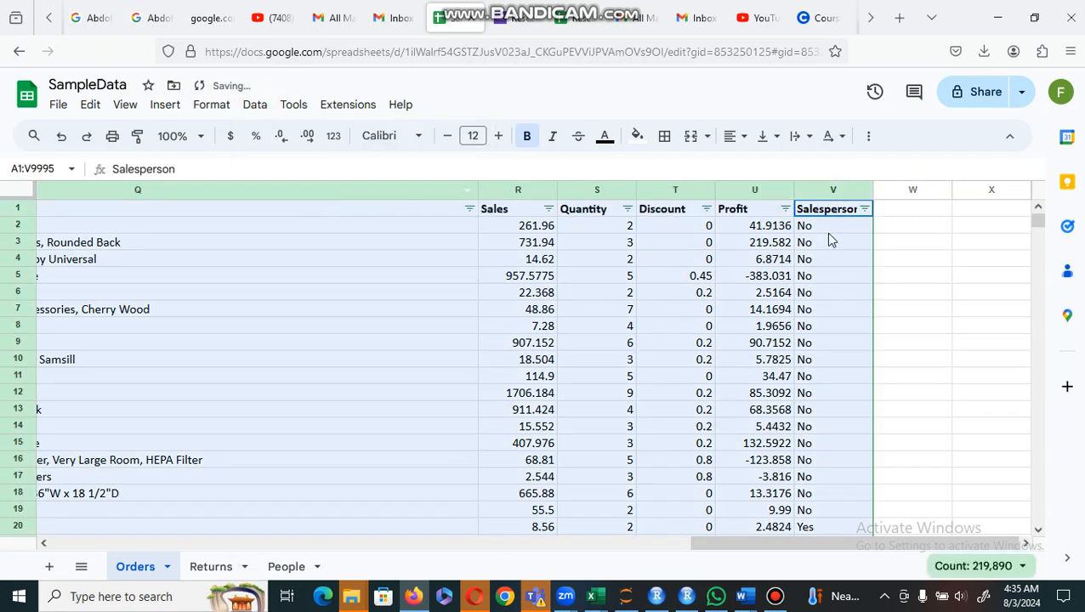
- Check the values offered by the Salesperson column's filter and widen column V slightly to fit its header
{"action": "left_click", "coordinate": [864, 210]}
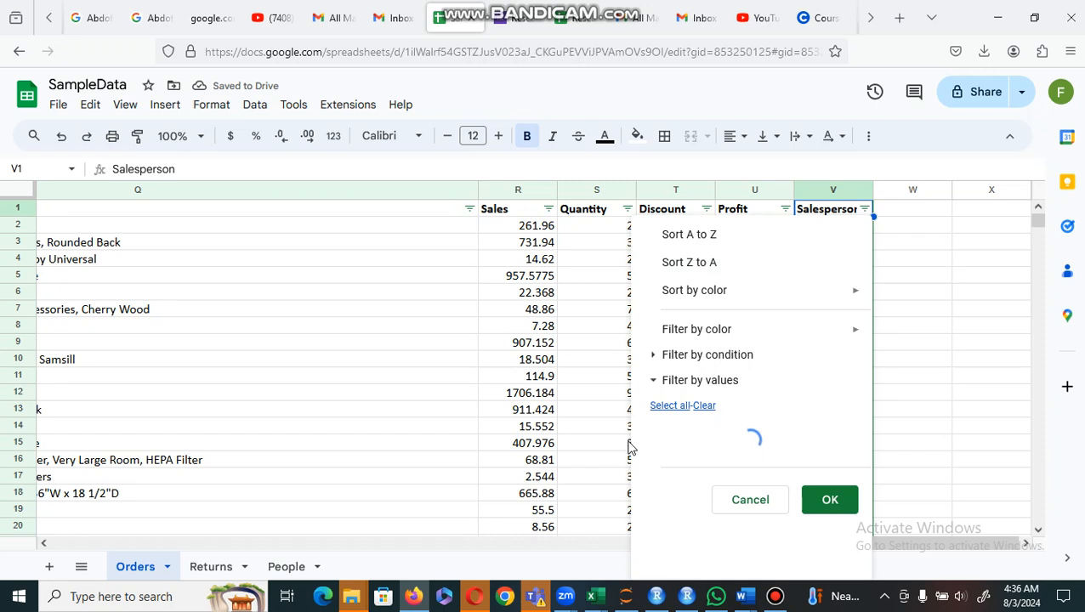
{"action": "left_click", "coordinate": [672, 498]}
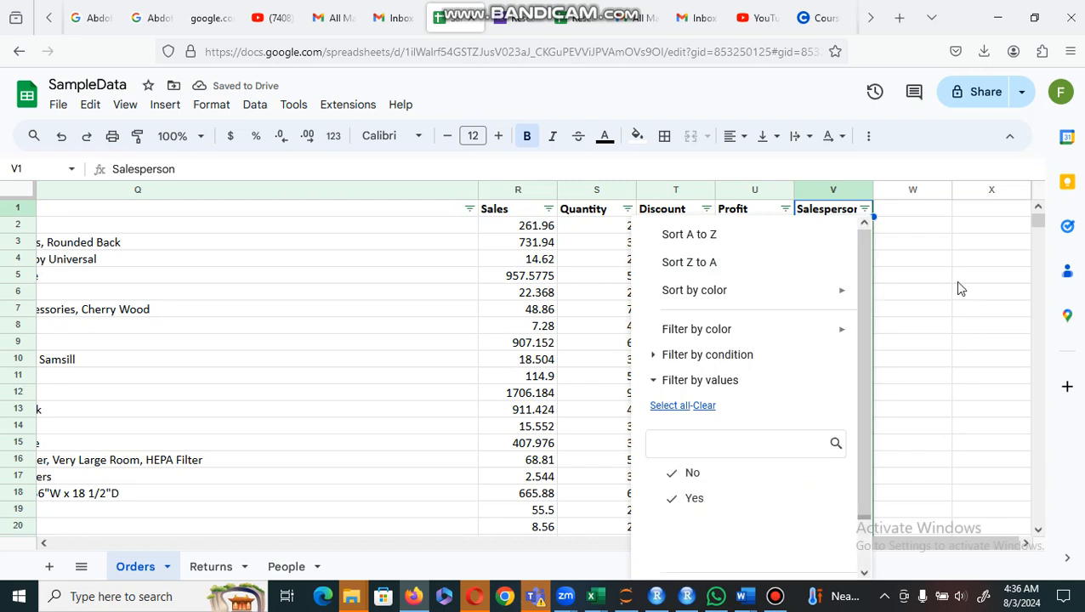
{"action": "left_click", "coordinate": [917, 275]}
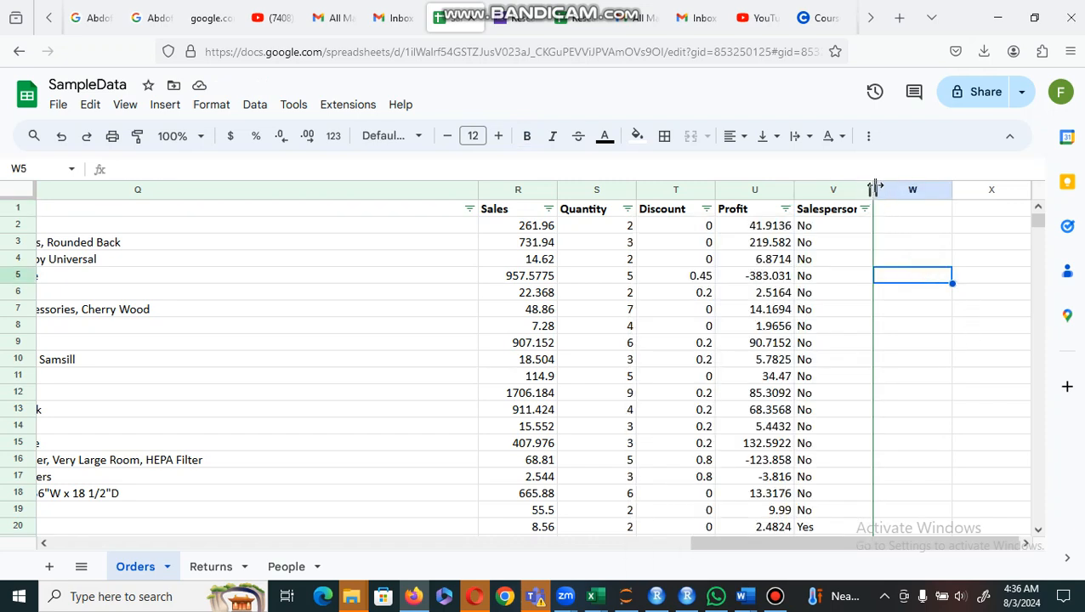
{"action": "left_click_drag", "start_coordinate": [874, 189], "coordinate": [885, 192]}
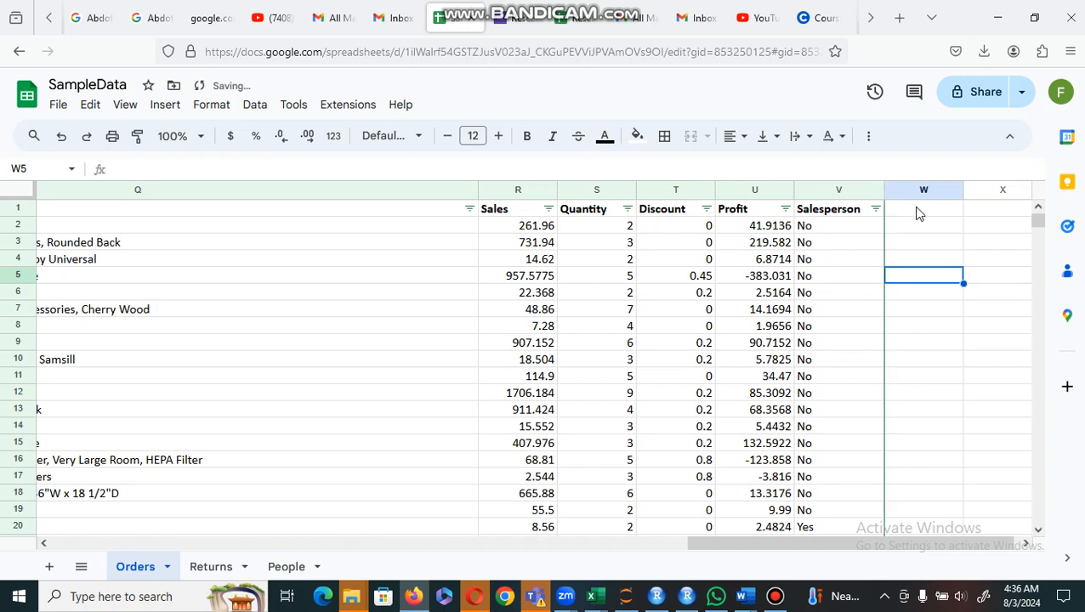
- Replace the header text in V1 with "Return"
{"action": "left_click", "coordinate": [913, 210]}
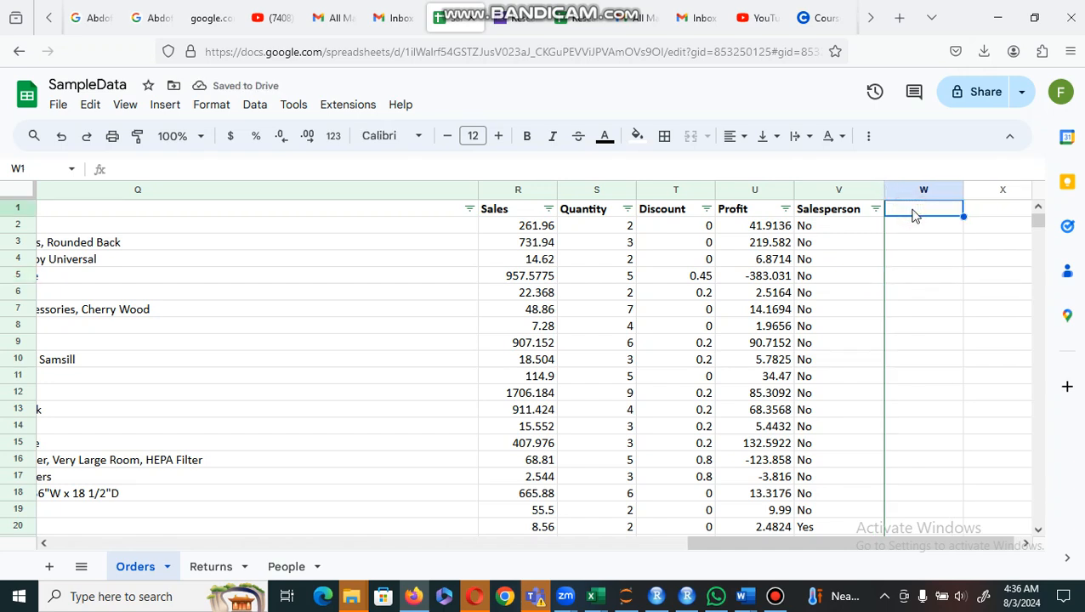
{"action": "double_click", "coordinate": [852, 209]}
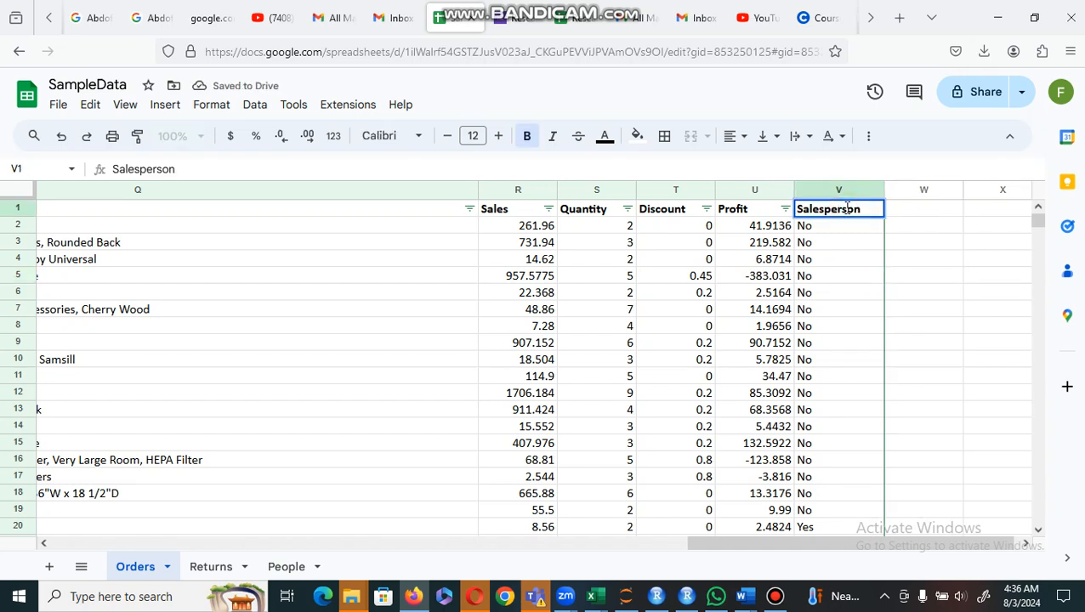
{"action": "key", "text": "BackSpace"}
{"action": "key", "text": "BackSpace"}
{"action": "key", "text": "BackSpace"}
{"action": "key", "text": "BackSpace"}
{"action": "key", "text": "BackSpace"}
{"action": "key", "text": "BackSpace"}
{"action": "key", "text": "BackSpace"}
{"action": "key", "text": "BackSpace"}
{"action": "key", "text": "BackSpace"}
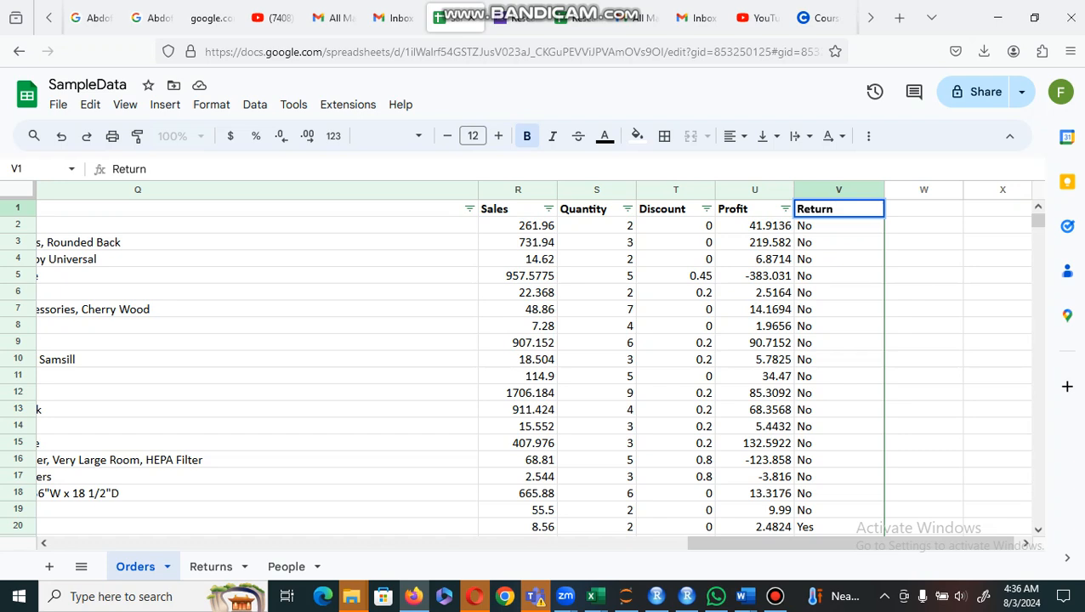
{"action": "type", "text": "Return"}
- Enter "SalesPerson" in W1 as the header of a new column beside Return
{"action": "left_click", "coordinate": [914, 217]}
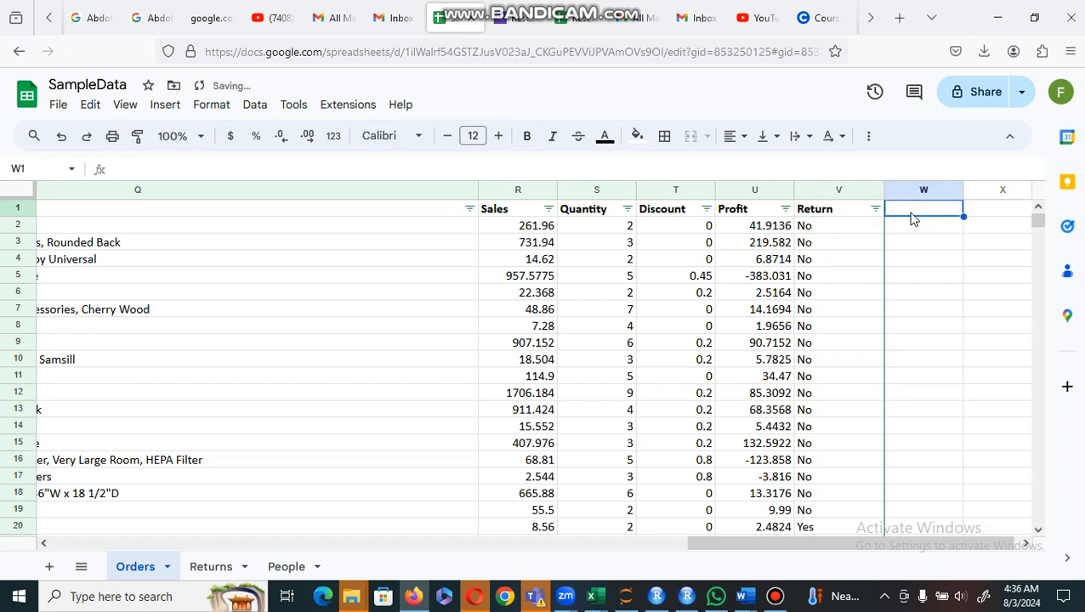
{"action": "type", "text": "Slae"}
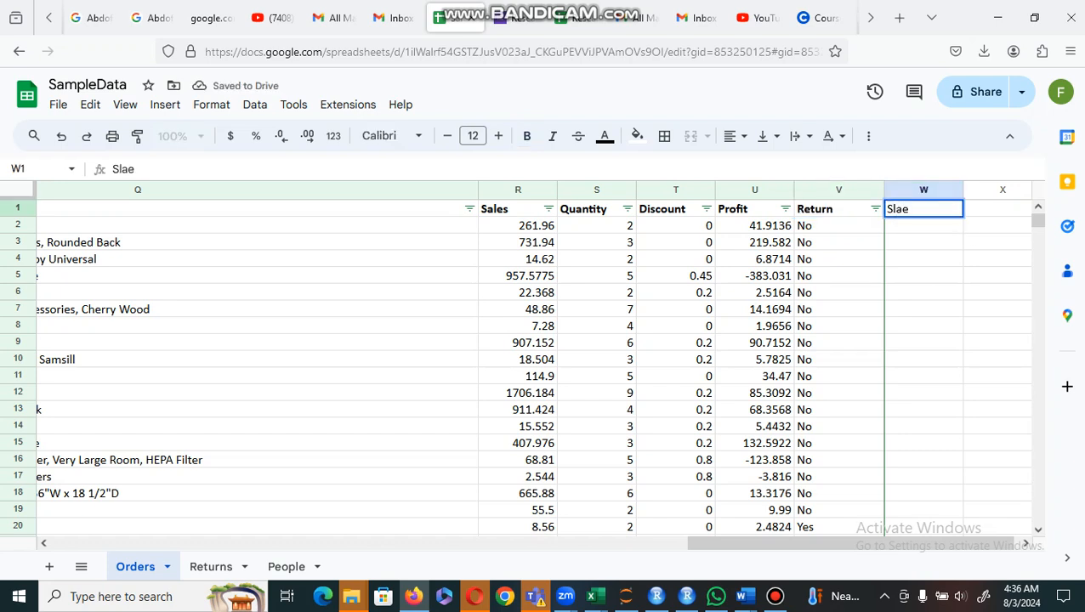
{"action": "key", "text": "BackSpace"}
{"action": "key", "text": "BackSpace"}
{"action": "key", "text": "BackSpace"}
{"action": "key", "text": "BackSpace"}
{"action": "type", "text": "alesP"}
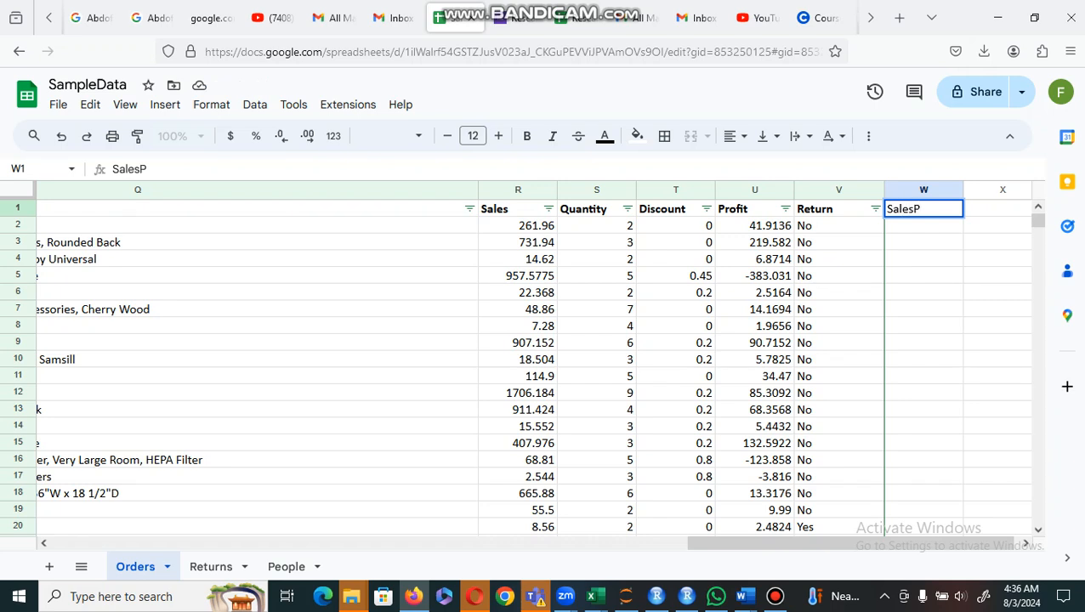
{"action": "type", "text": "erson"}
{"action": "key", "text": "Return"}
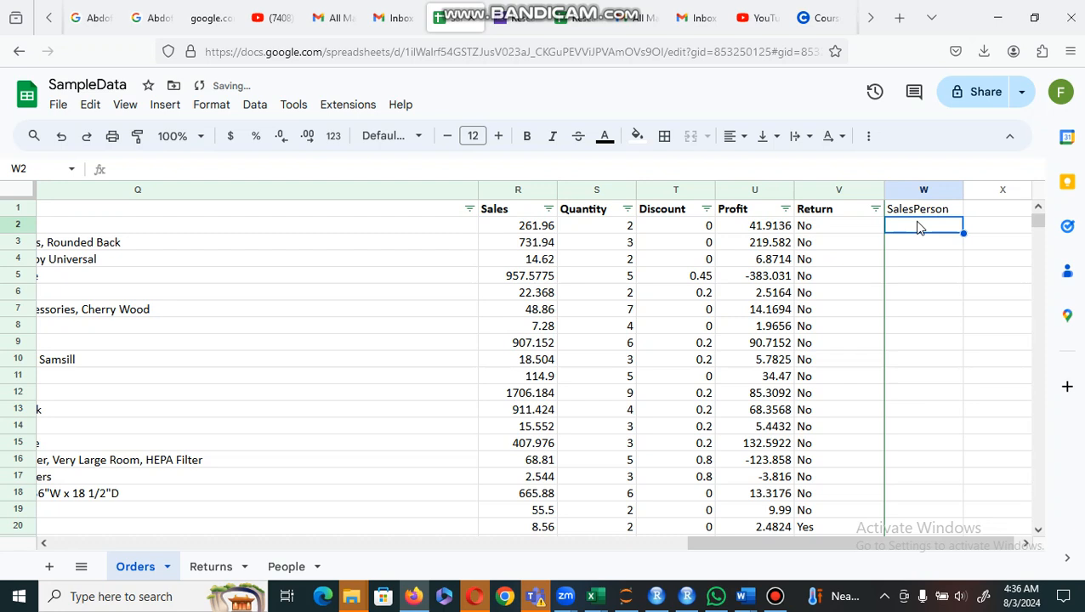
- Start a VLOOKUP formula in W2 with the first order's Region cell, M2, as the search key
{"action": "type", "text": "="}
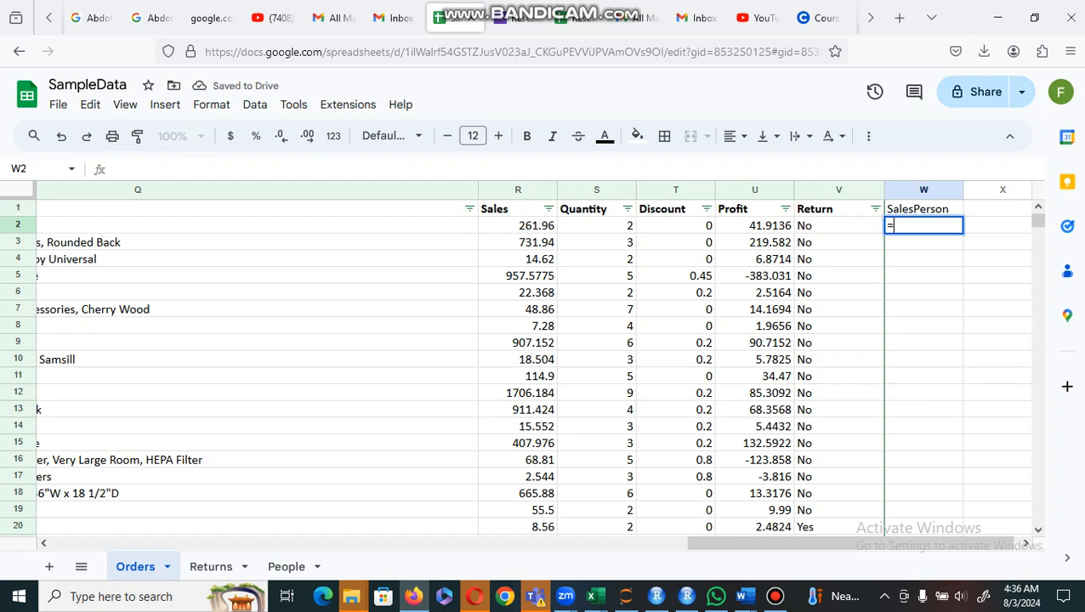
{"action": "type", "text": "vloo"}
{"action": "key", "text": "Tab"}
{"action": "left_click", "coordinate": [927, 258]}
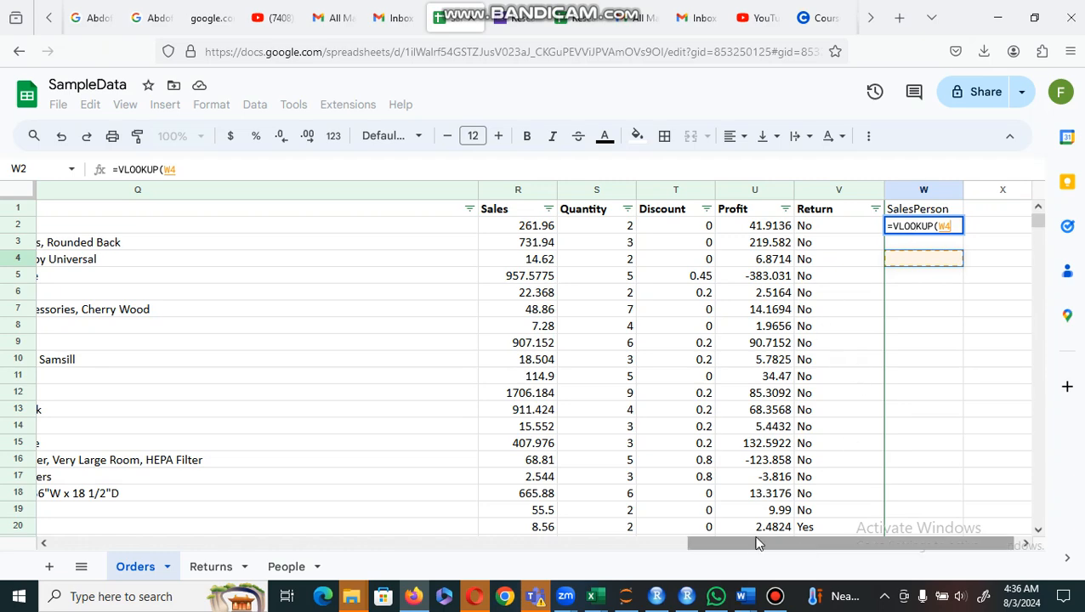
{"action": "left_click_drag", "start_coordinate": [751, 543], "coordinate": [431, 545]}
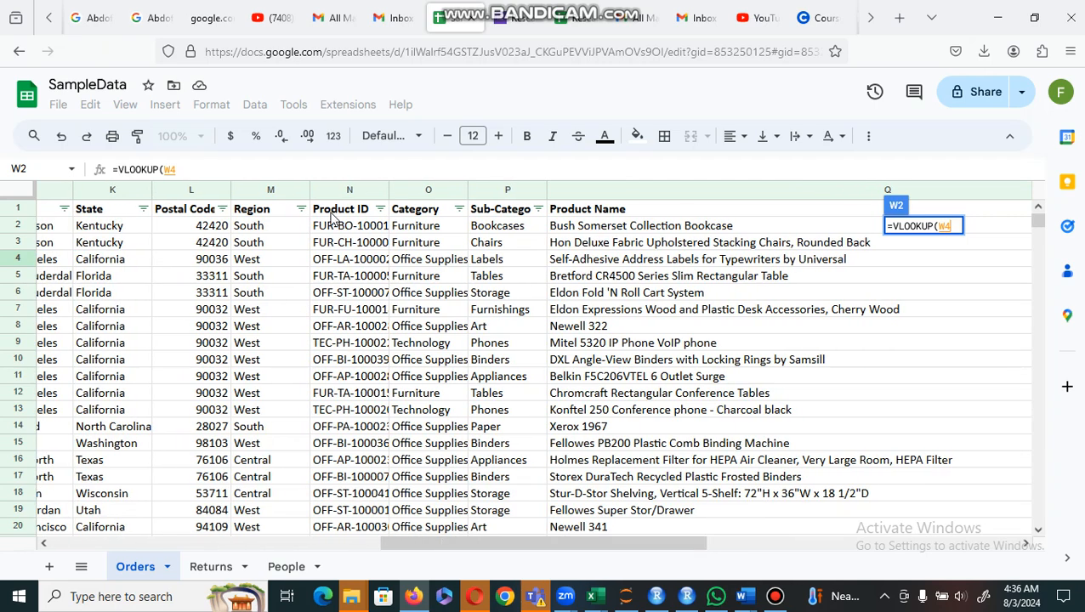
{"action": "left_click", "coordinate": [271, 228]}
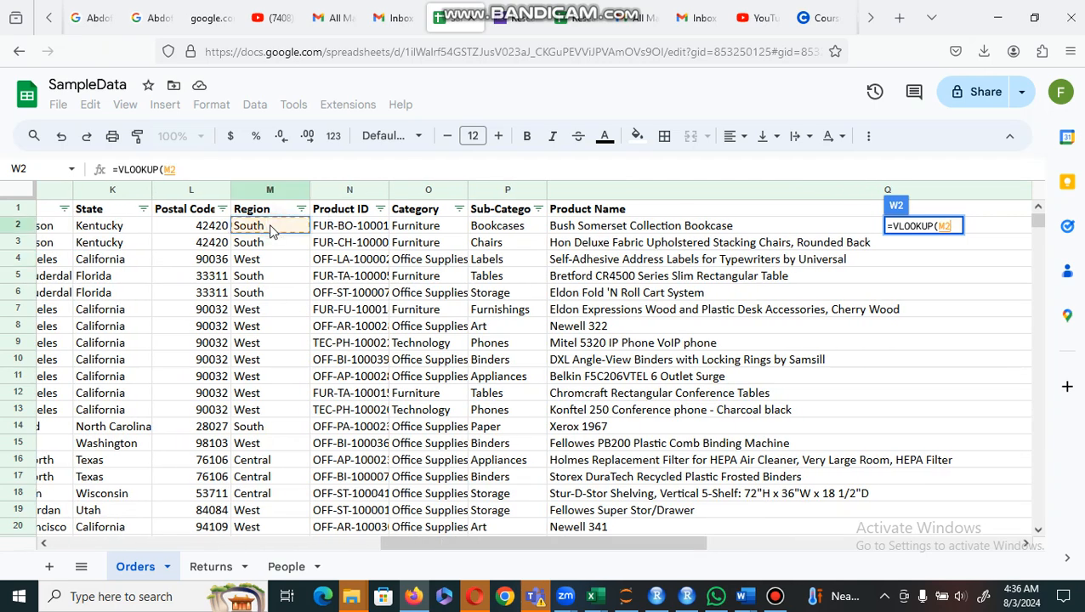
{"action": "type", "text": ","}
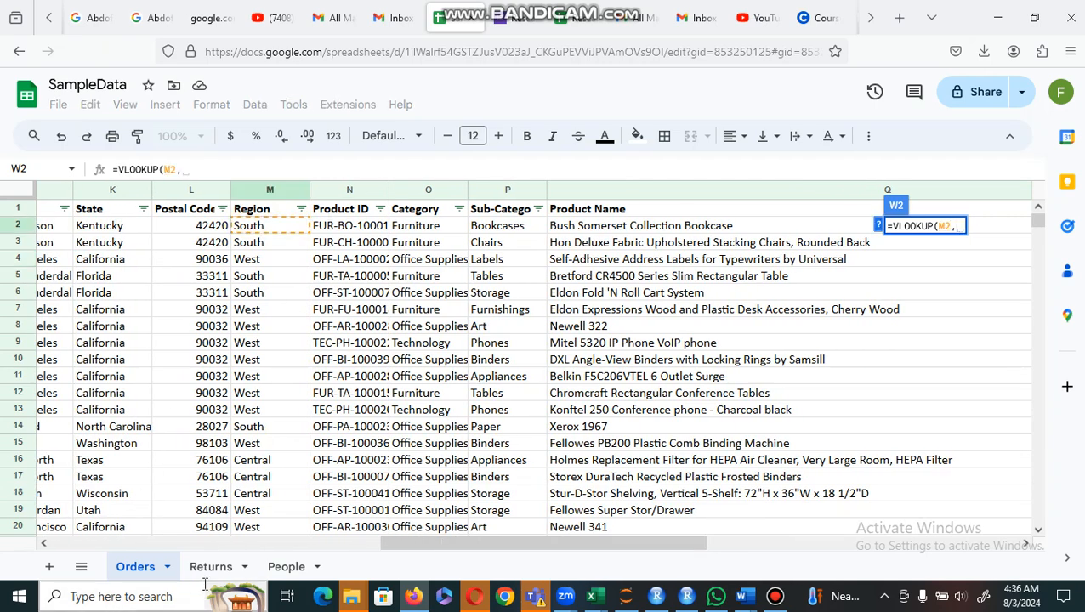
- Select the Region and Person table on the People sheet, starting at A1, as the VLOOKUP's lookup range
{"action": "left_click", "coordinate": [285, 564]}
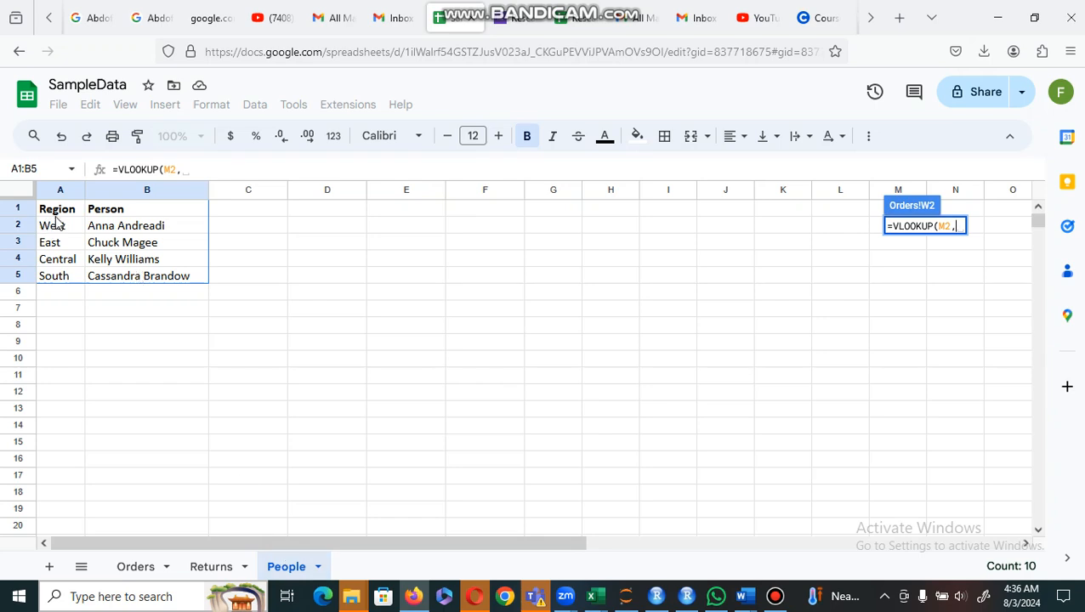
{"action": "left_click", "coordinate": [57, 211]}
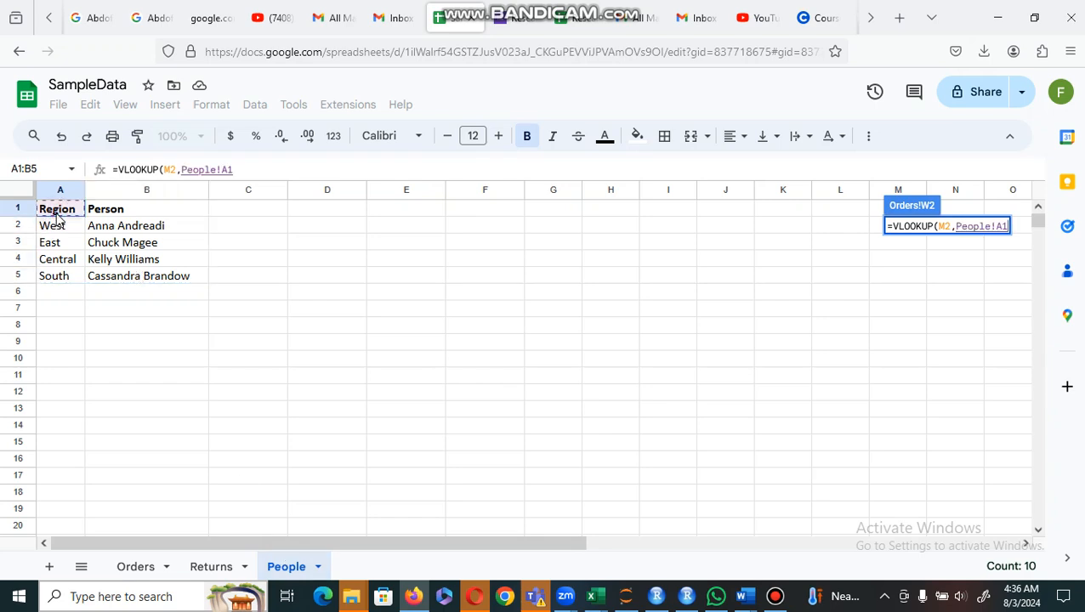
{"action": "key", "text": "shift+Right"}
{"action": "key", "text": "shift+Down"}
{"action": "key", "text": "shift+Down"}
{"action": "key", "text": "shift+Down"}
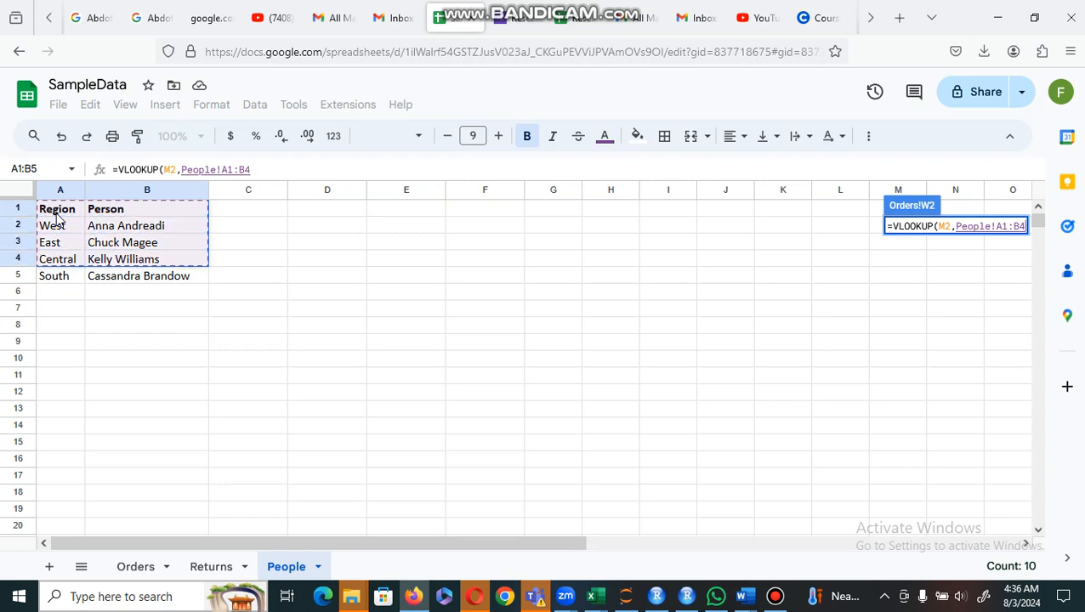